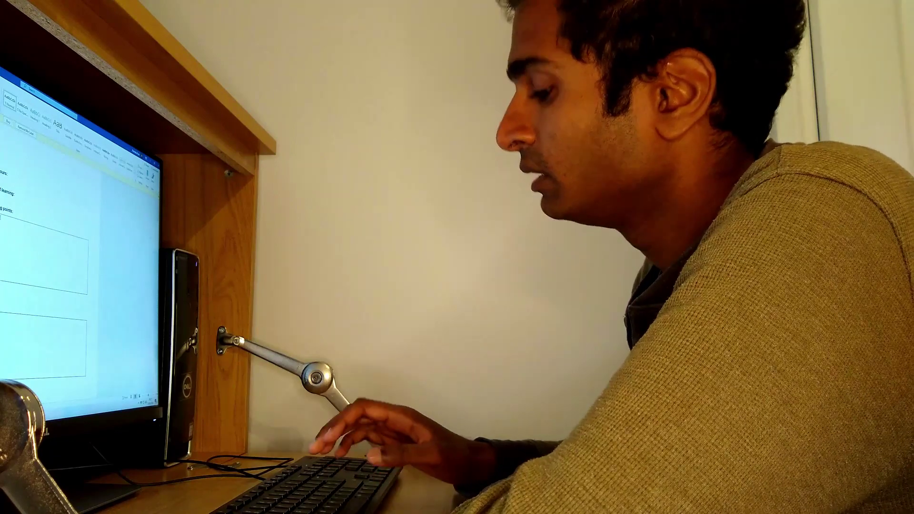
Scroll through the GP consultation notes down to the EMIS Web consultation listing FeverPAIN criteria.
text(hj)
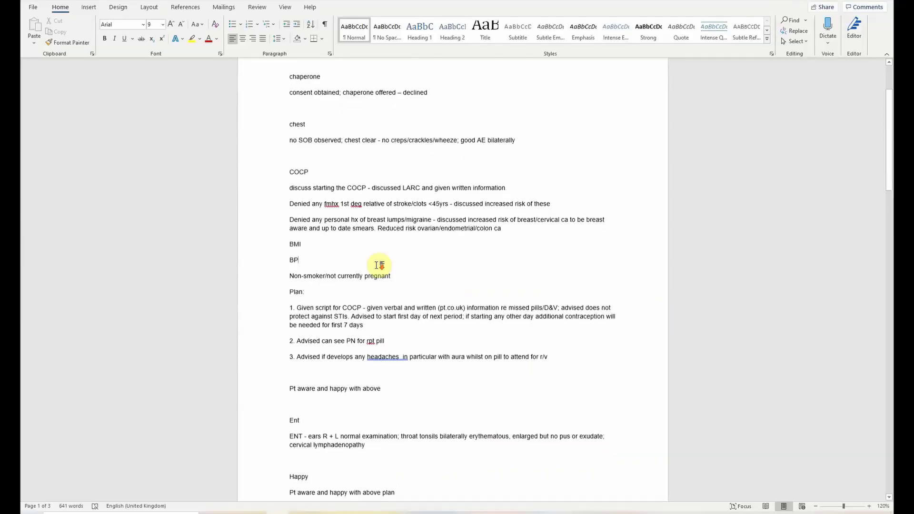
scroll(377, 265, down, 2)
scroll(378, 270, down, 18)
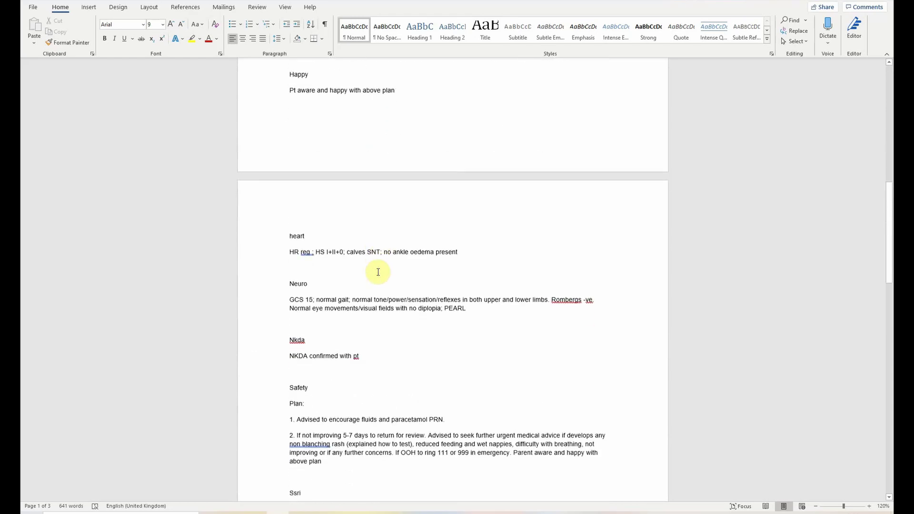
scroll(378, 272, down, 13)
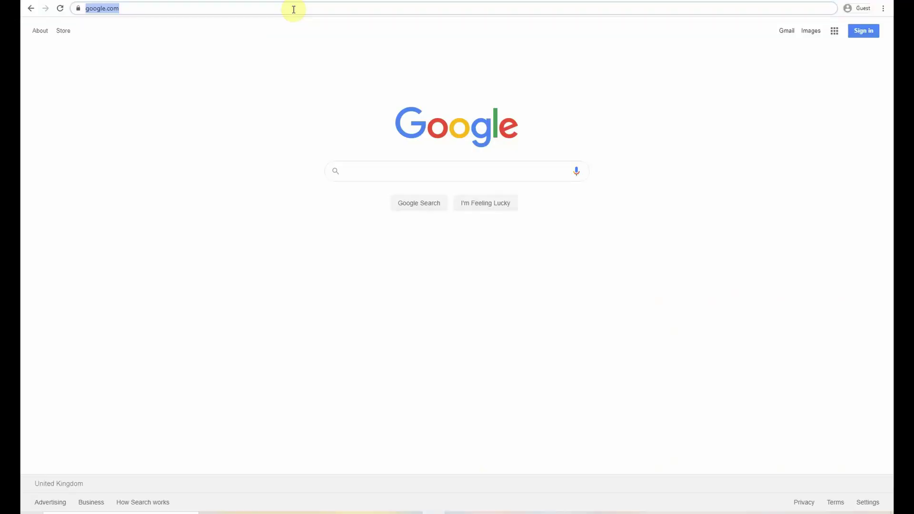
Go to phraseexpress.com and scroll down toward the Download PhraseExpress section.
text(phrasee)
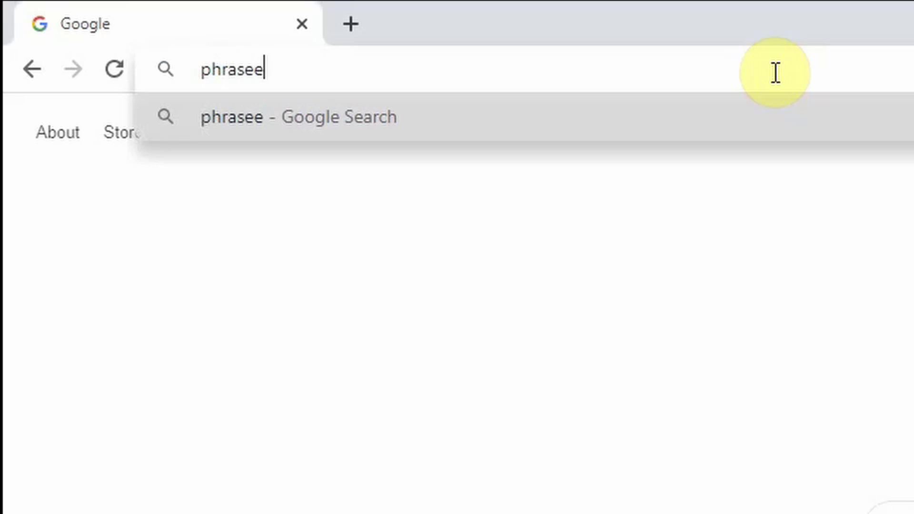
text(xpress.com)
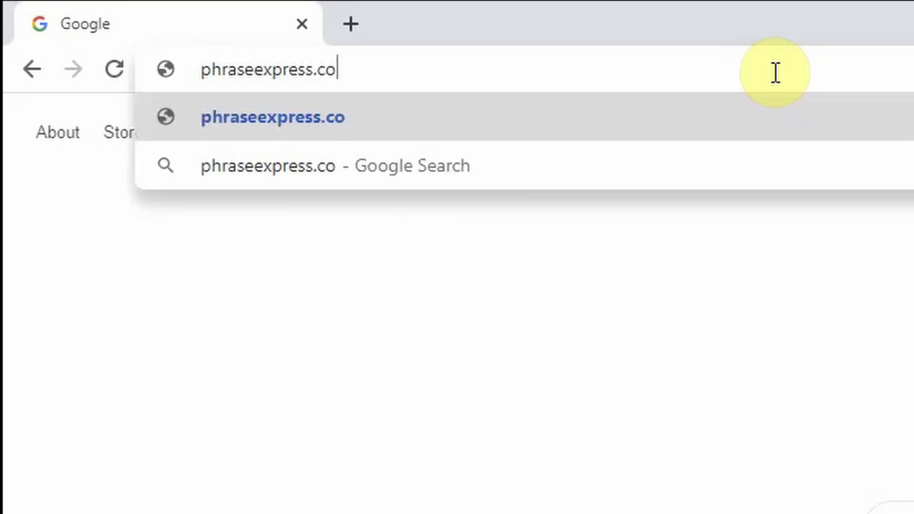
key(Return)
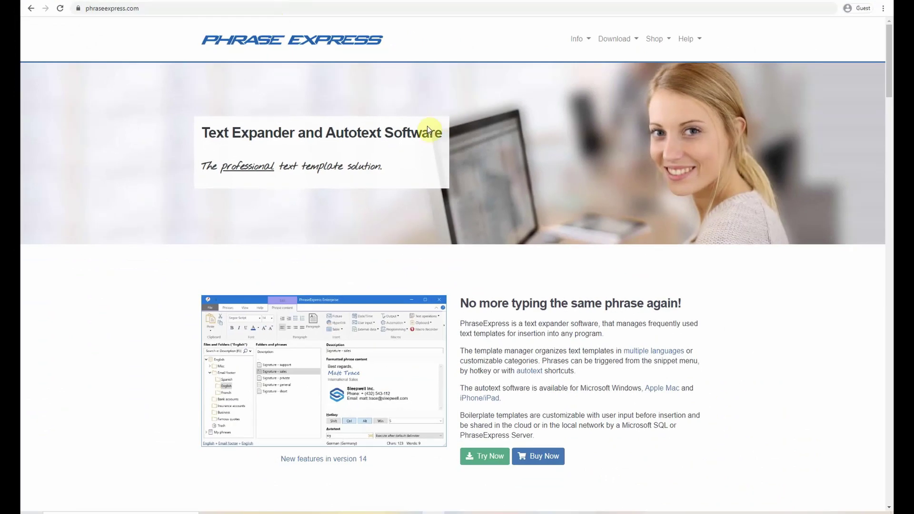
scroll(750, 292, down, 2)
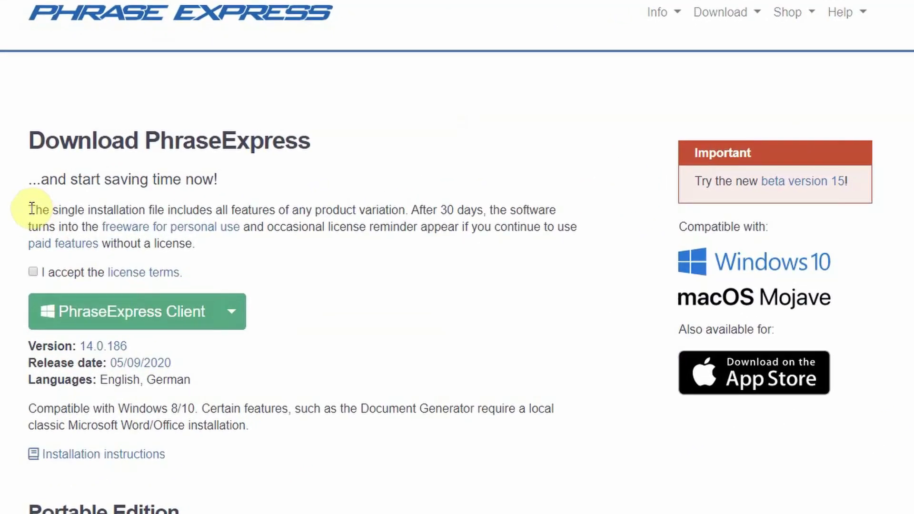
Highlight the single-installation-file and Portable Edition descriptions on the download page.
drag(142, 223, 202, 242)
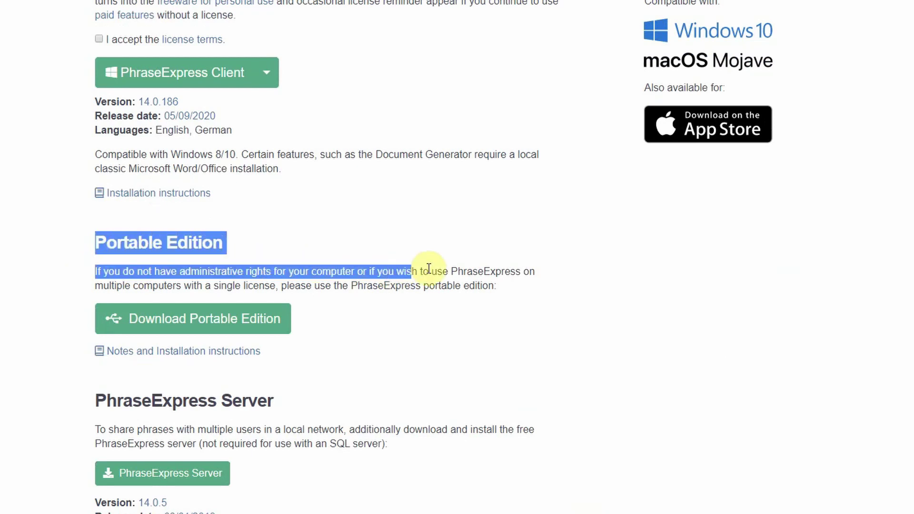
drag(429, 269, 508, 290)
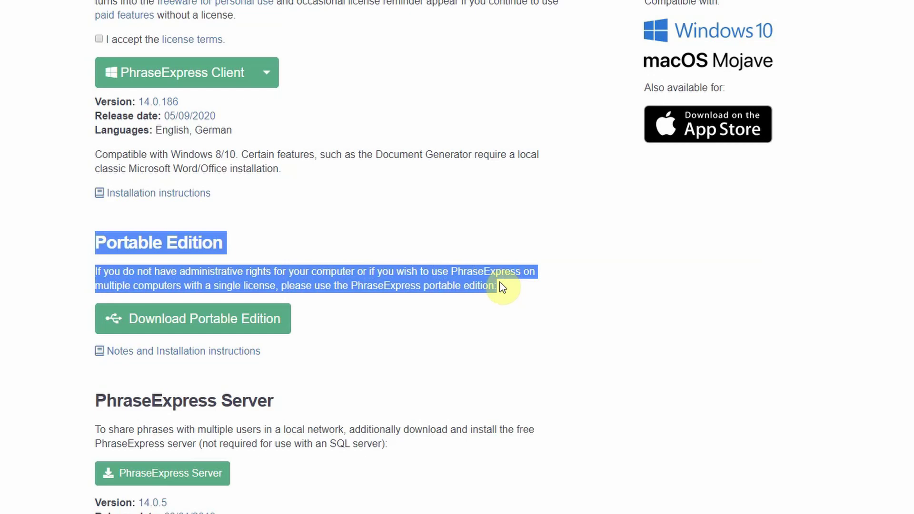
click(510, 277)
Download the Portable Edition zip and open PhraseExpress_USB.zip from Chrome's download bar.
scroll(510, 278, up, 3)
scroll(510, 277, down, 12)
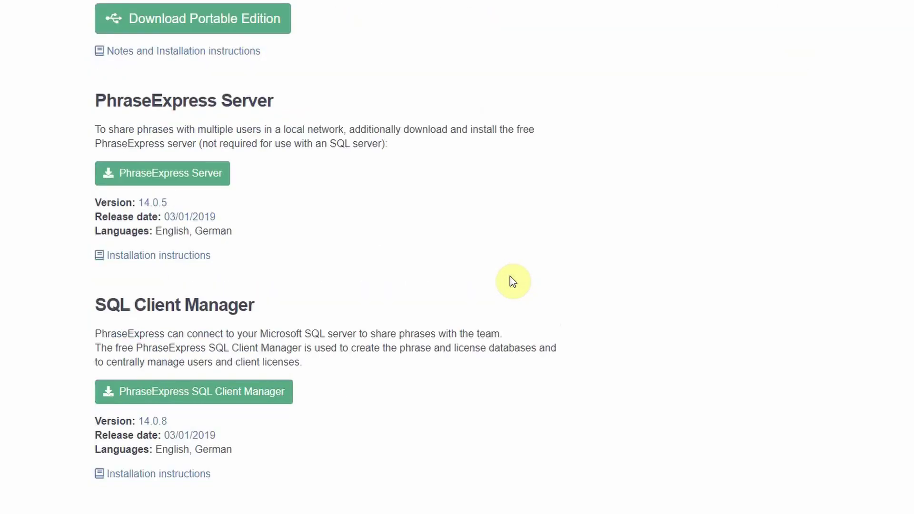
scroll(510, 281, up, 5)
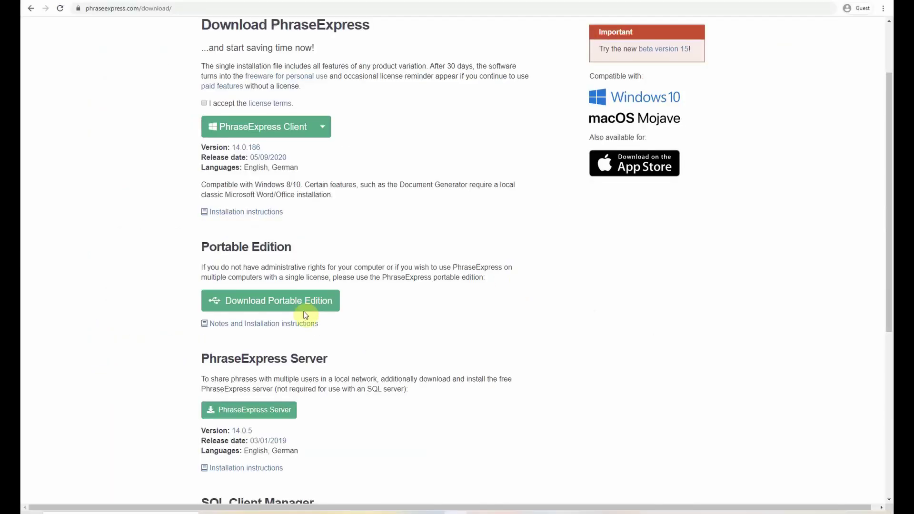
click(304, 309)
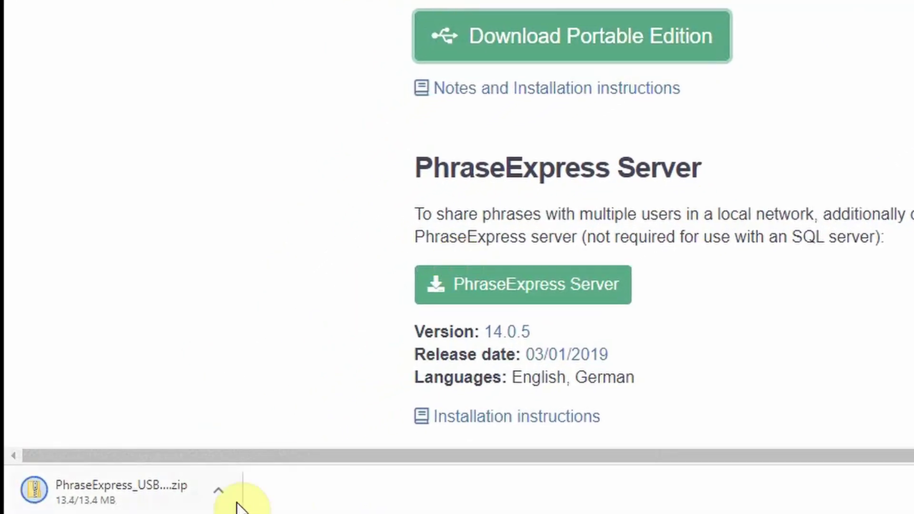
click(219, 493)
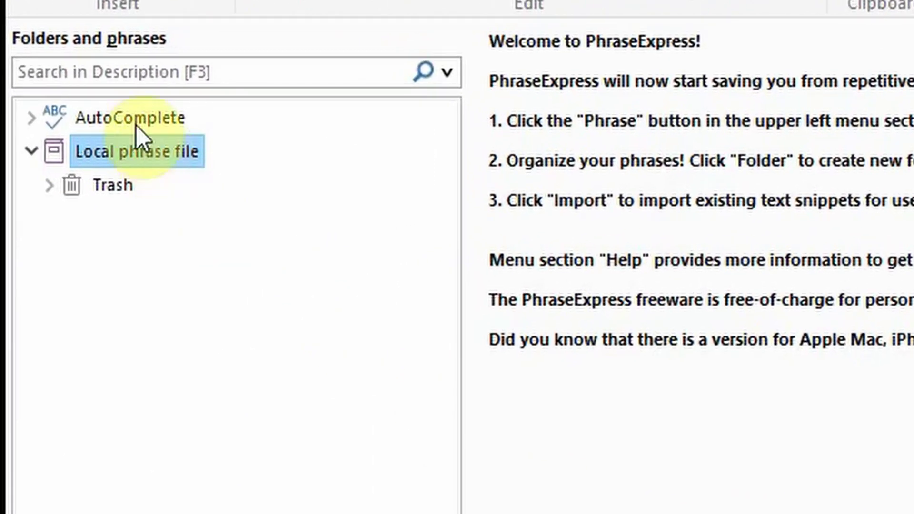
In AutoComplete settings, enable Suggest entered sentences and Learn individual spelling corrections.
click(136, 122)
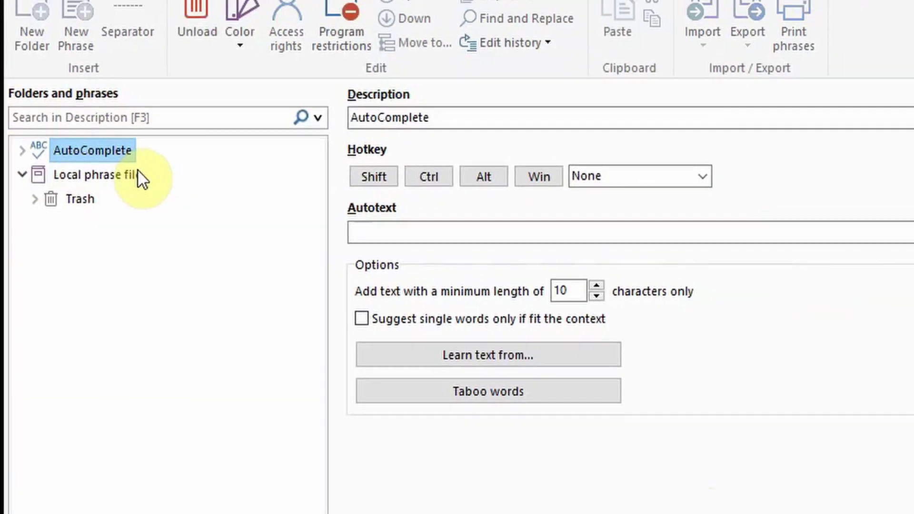
click(10, 39)
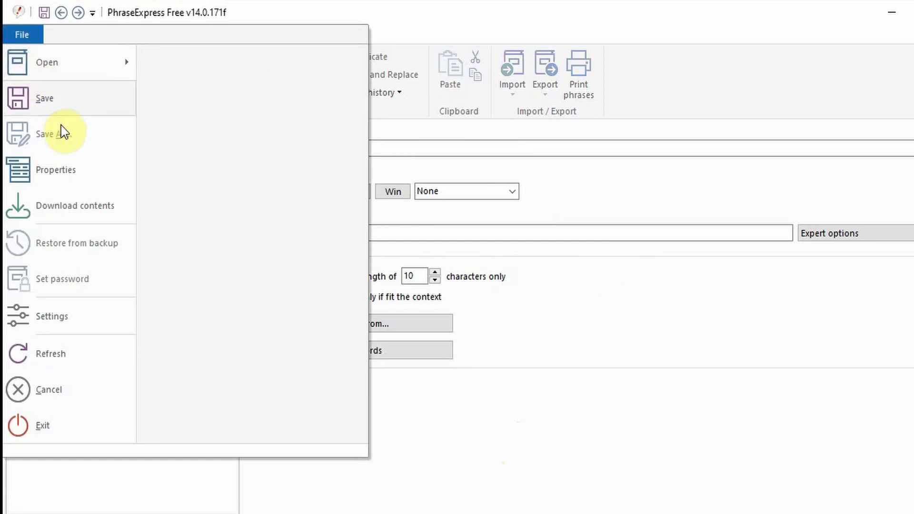
click(71, 316)
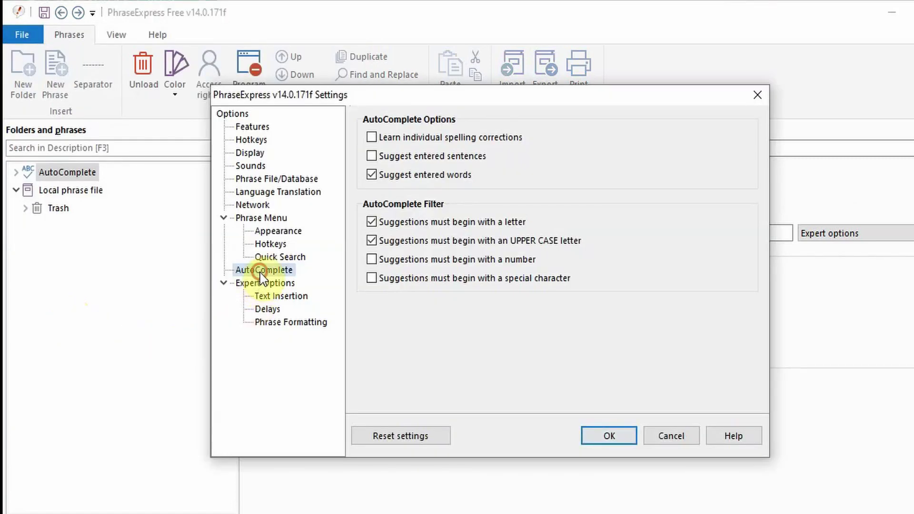
click(371, 157)
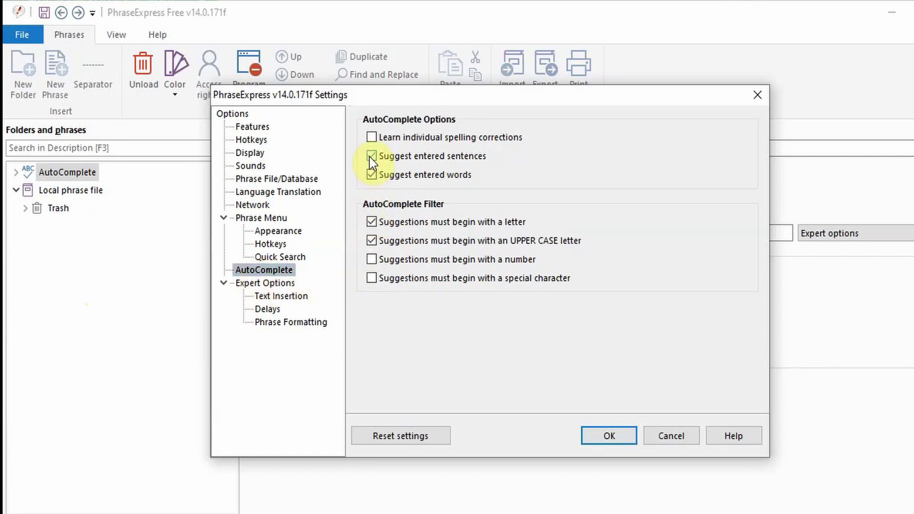
click(372, 138)
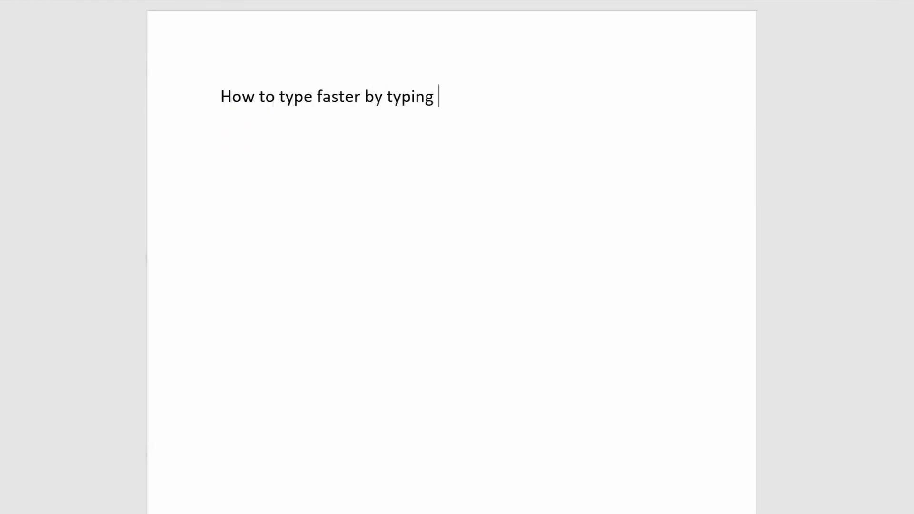
Type 'How to type faster by typing less.' on new lines, letting AutoComplete finish the third.
key(Return)
text(How to type )
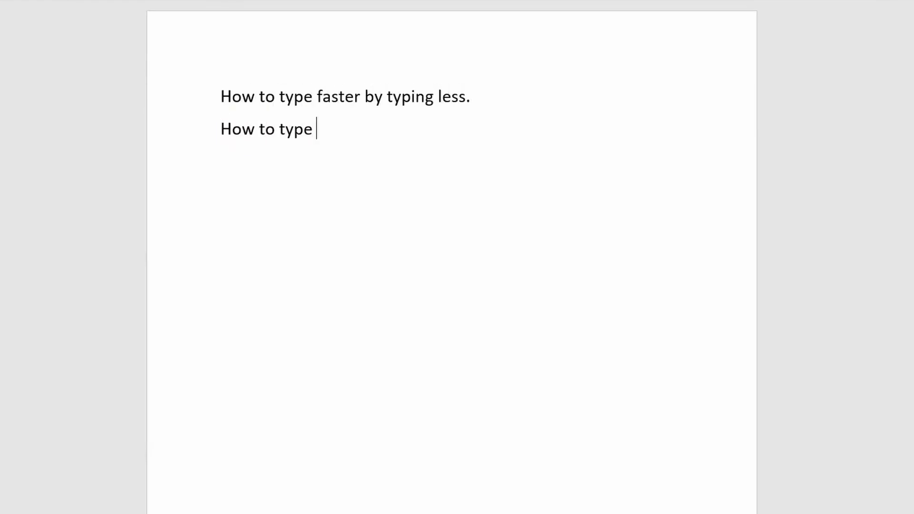
text(faster by typing less )
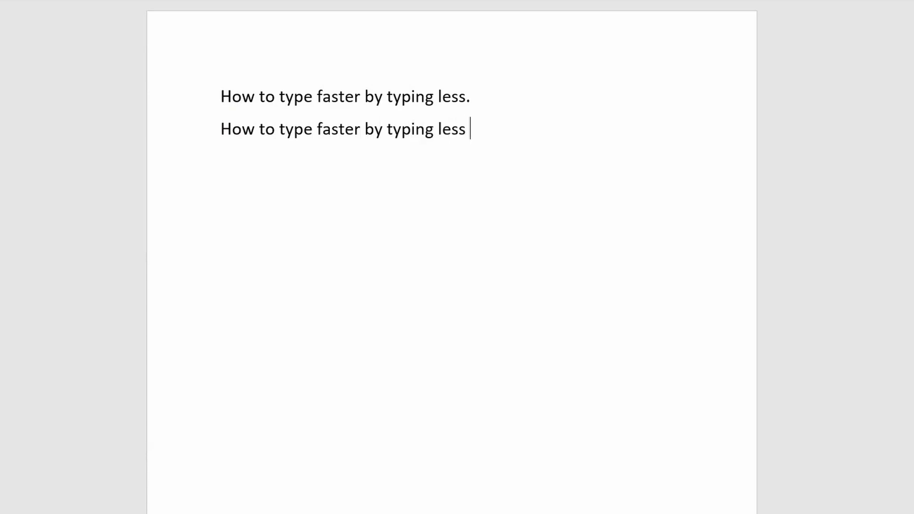
text(w)
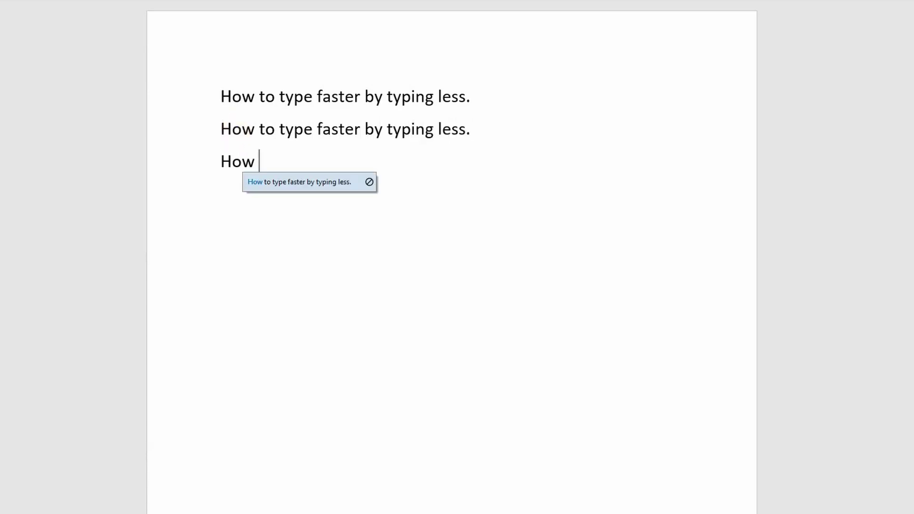
key(Return)
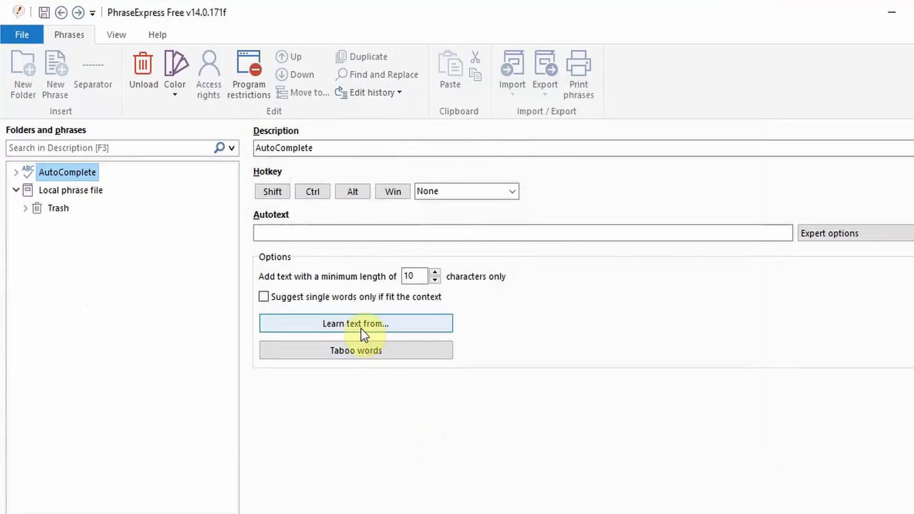
Skip AutoComplete training from a text source and view the taboo words list.
click(359, 327)
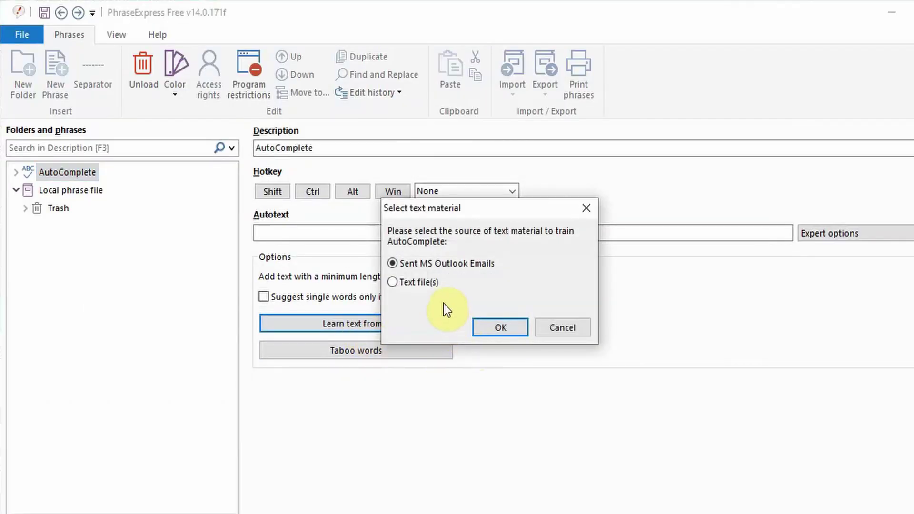
click(548, 331)
click(410, 350)
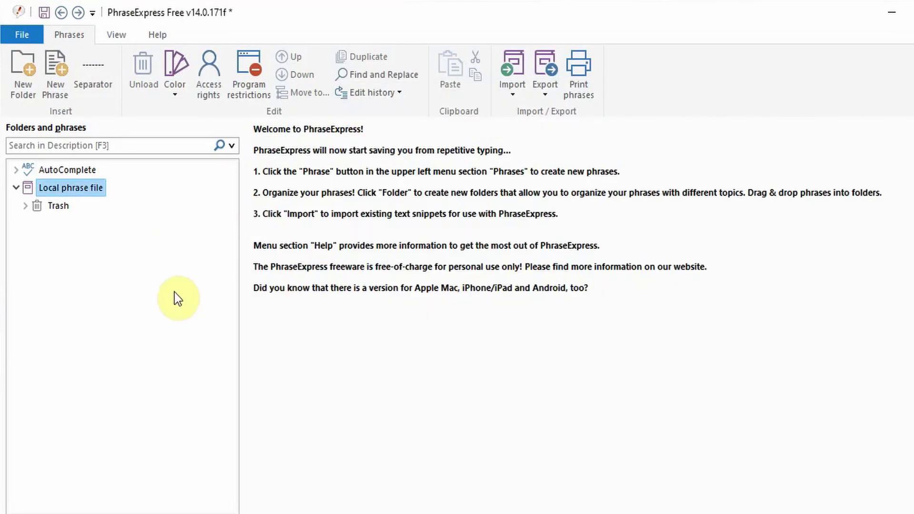
Create Home, YouTube and Work folders in the local phrase file, then select Home.
click(33, 86)
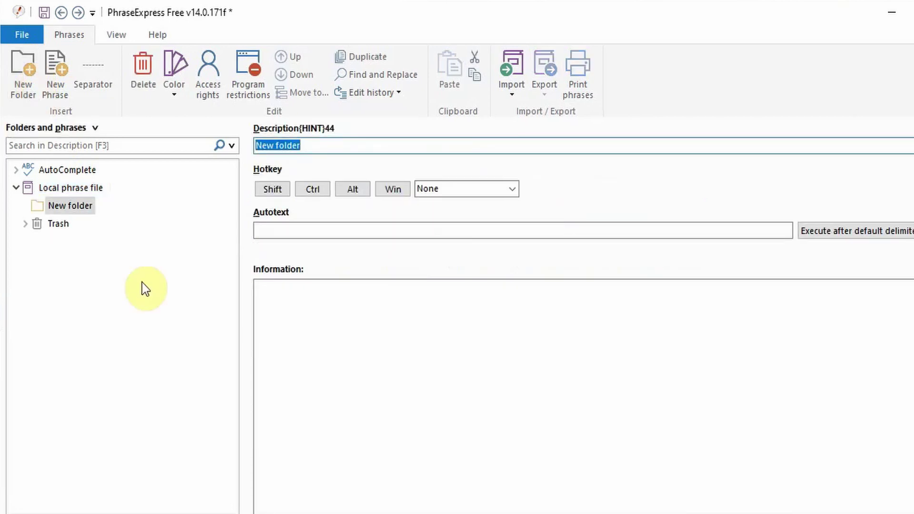
text(Home)
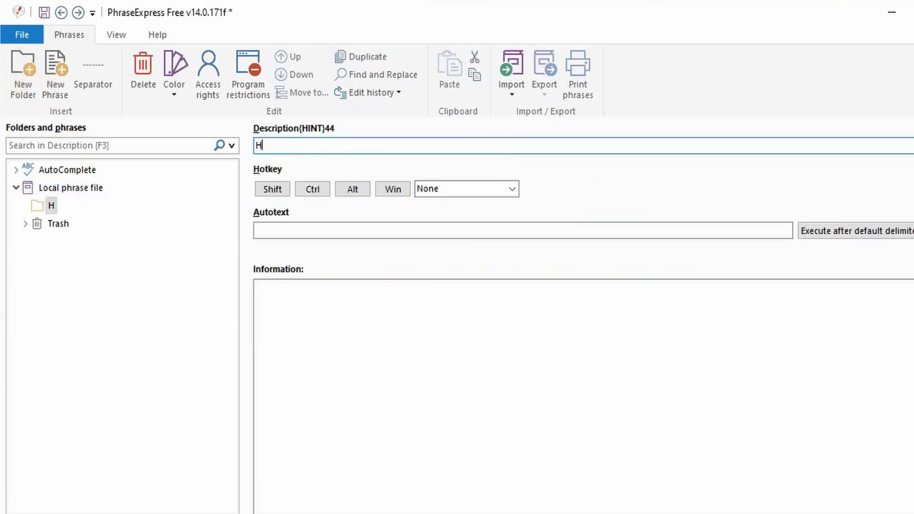
click(156, 359)
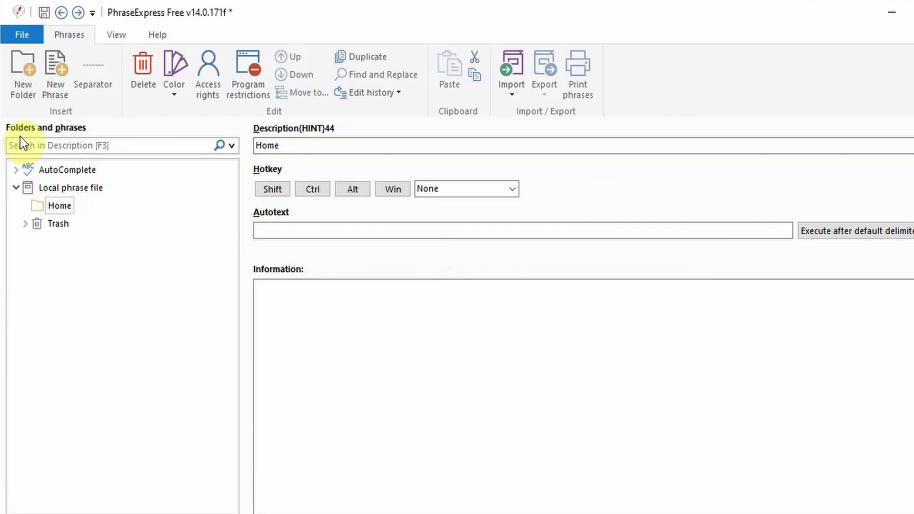
click(59, 189)
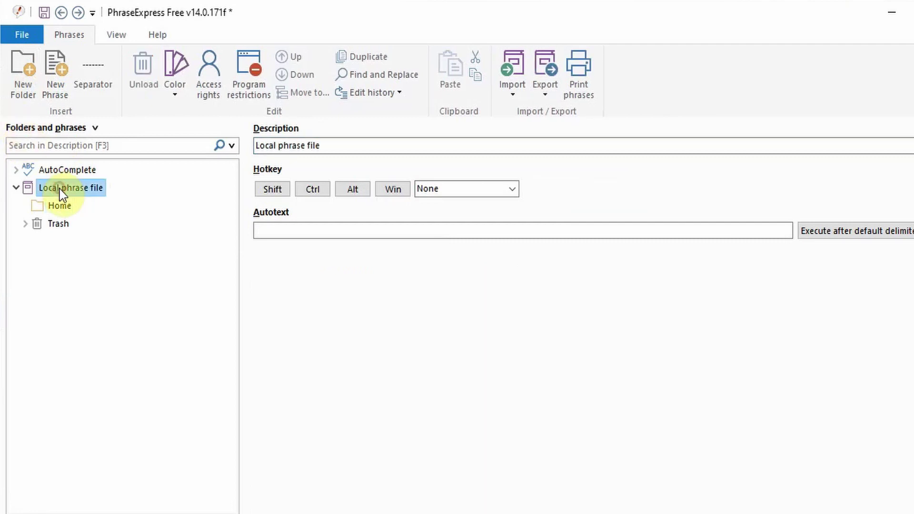
click(20, 75)
text(Y)
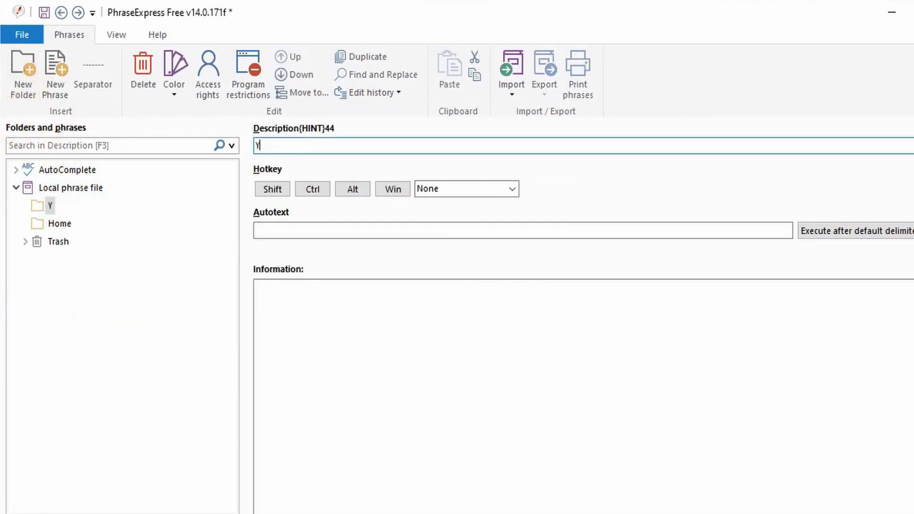
text(ouTube)
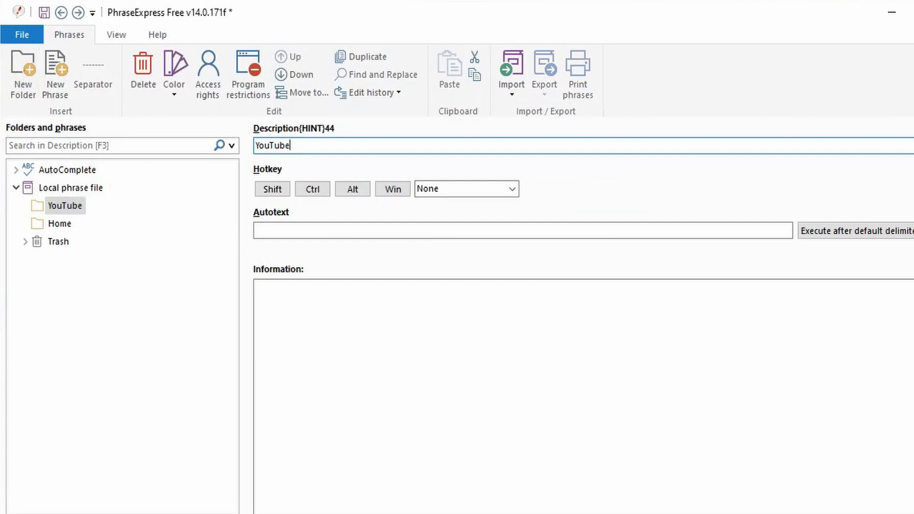
click(62, 187)
click(23, 79)
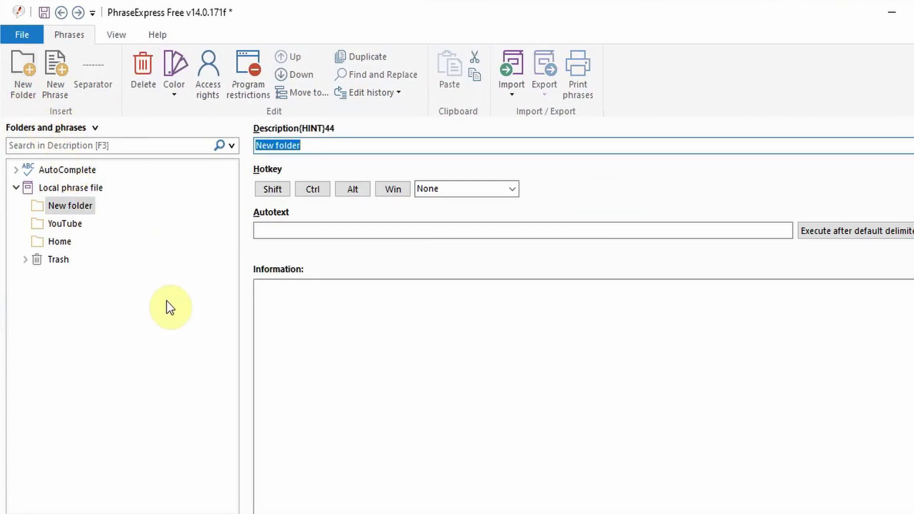
text(Work)
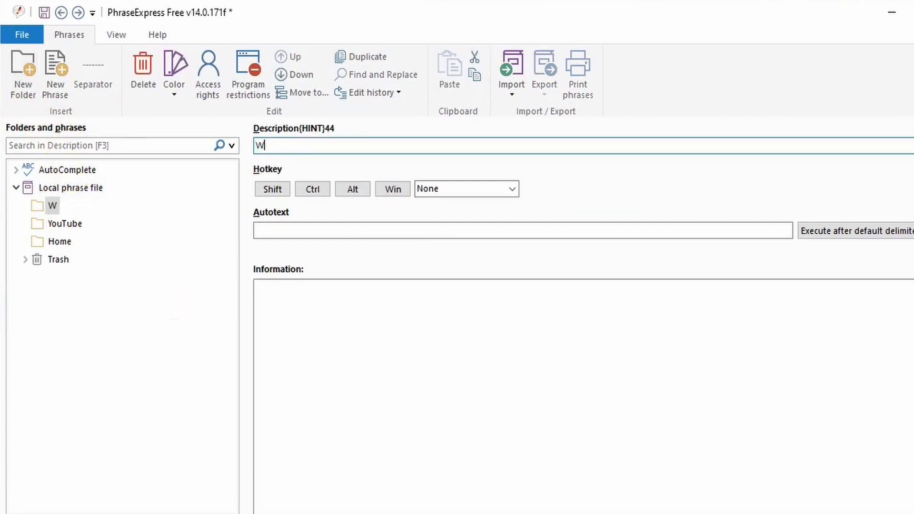
click(61, 243)
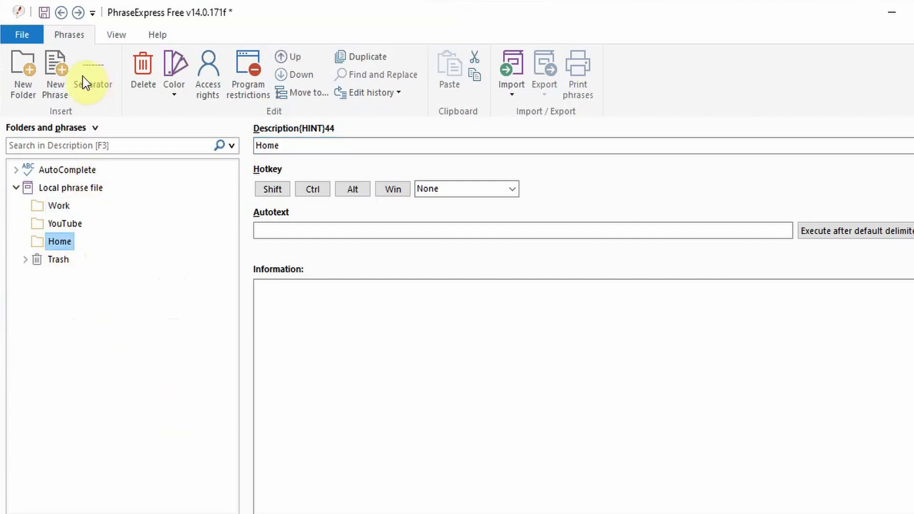
Add a phrase named 'email address' under Home containing the channel's e-mail address.
click(55, 77)
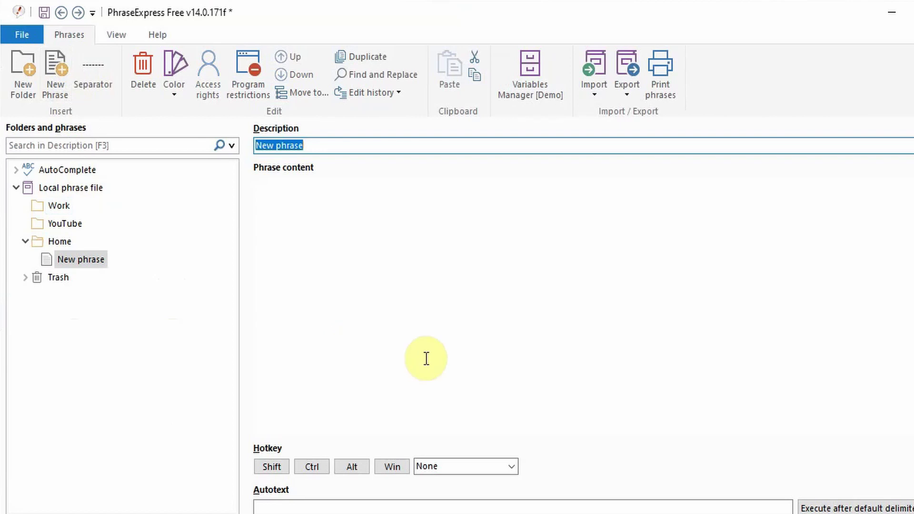
text(email address)
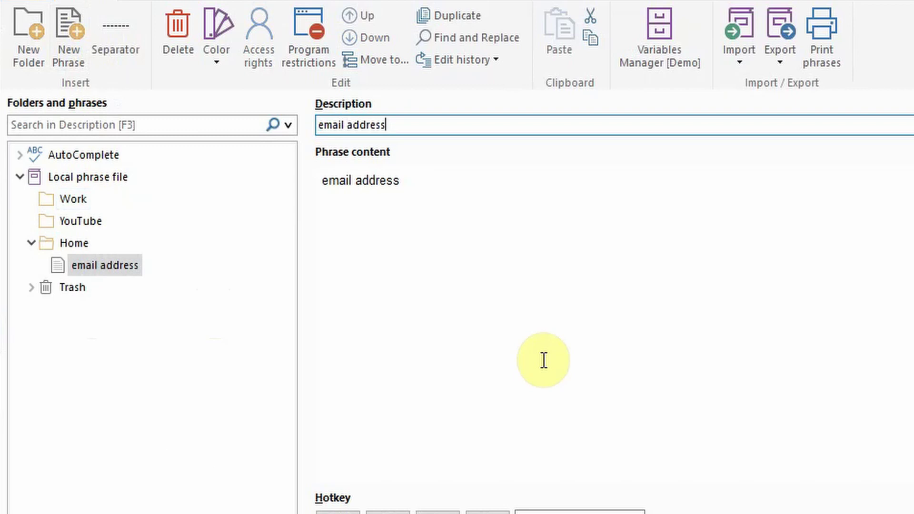
click(433, 234)
drag(435, 185, 325, 189)
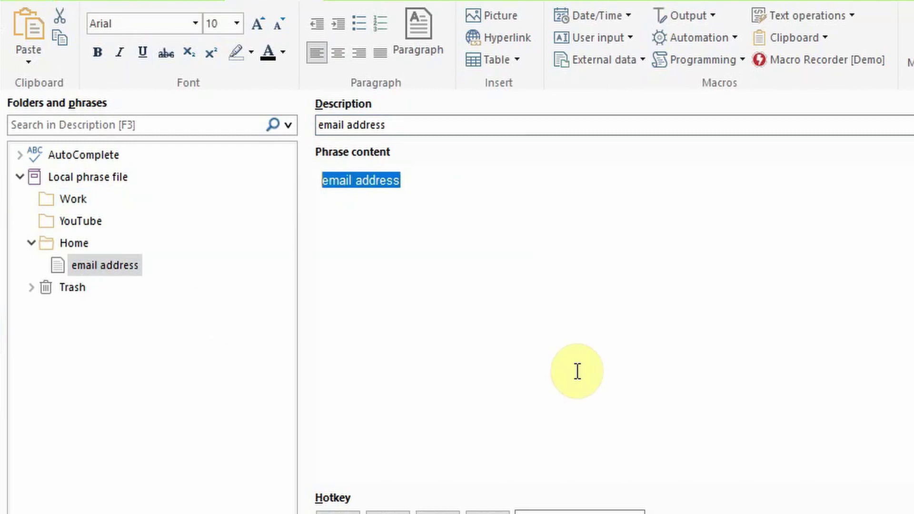
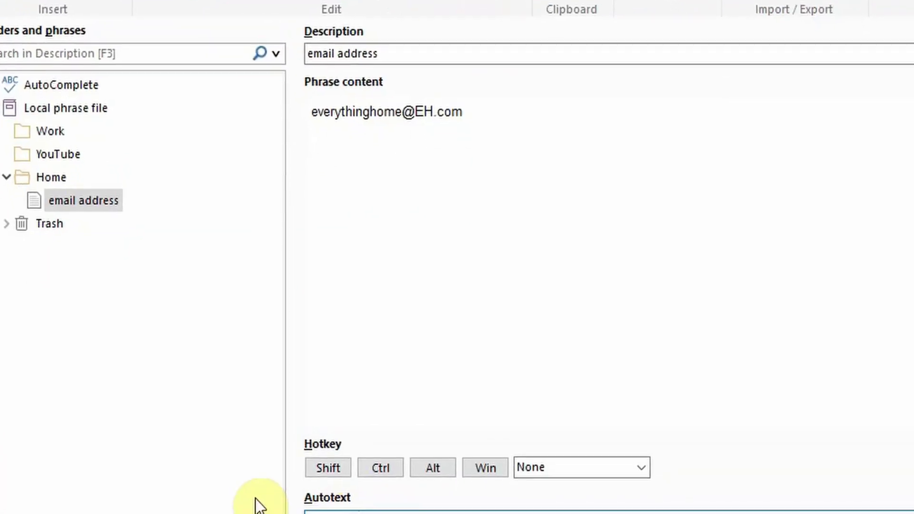
Set the phrase's autotext trigger to ;email.
click(334, 513)
text(email)
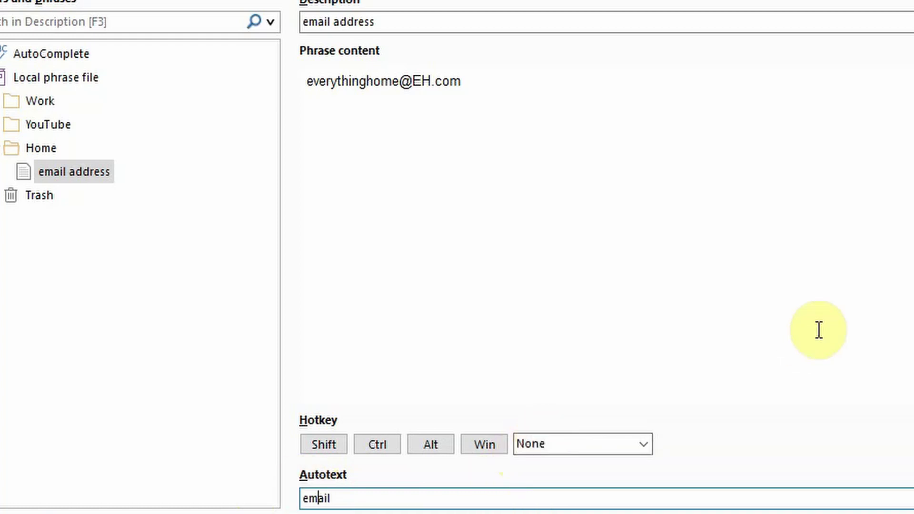
key(Home)
text(;)
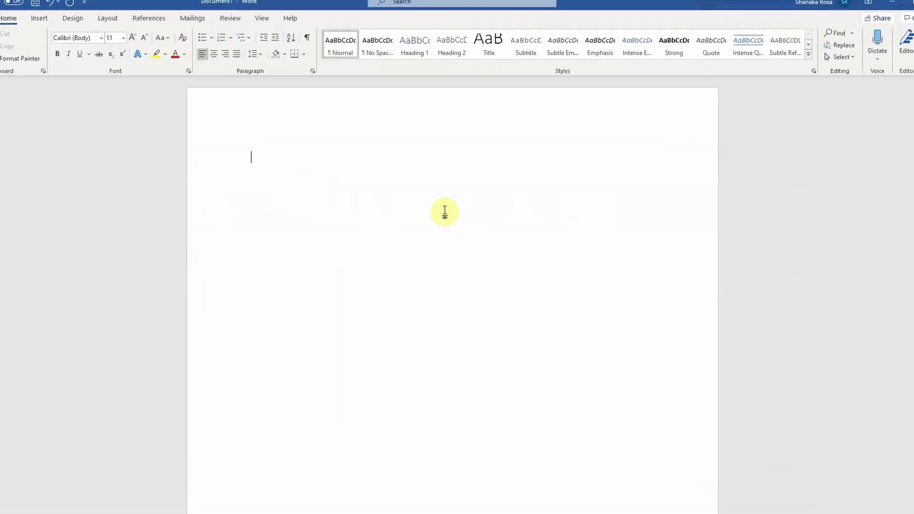
Type ;email in Word to expand the stored address, then bring PhraseExpress back up.
text(;email)
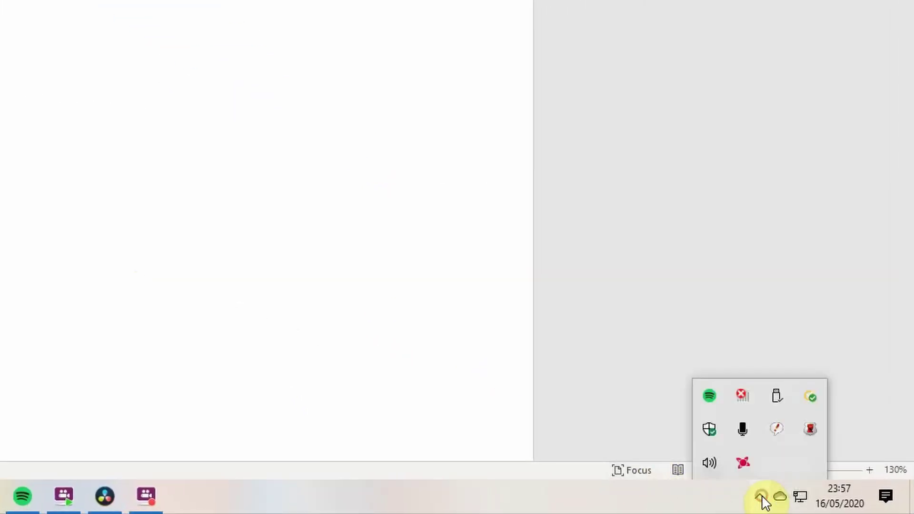
double_click(783, 436)
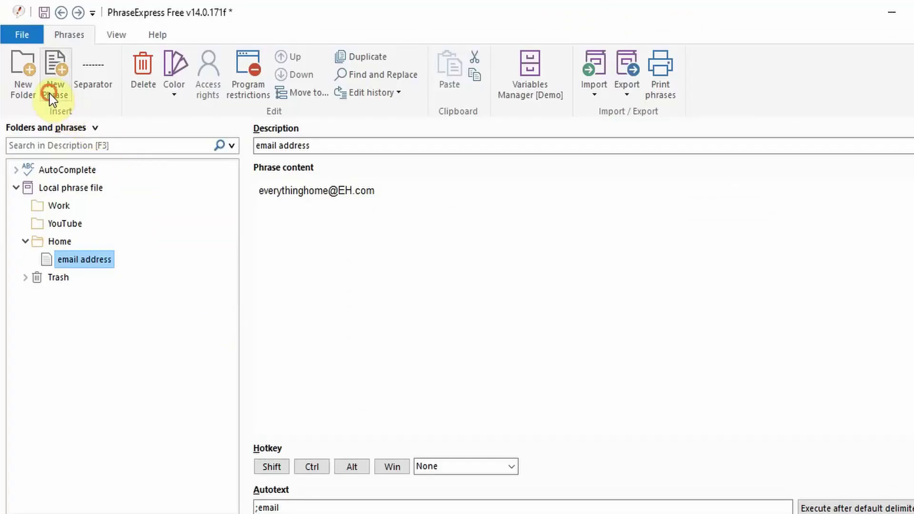
Add a 'letter' phrase under Home with the letter template pasted in formatted.
click(50, 93)
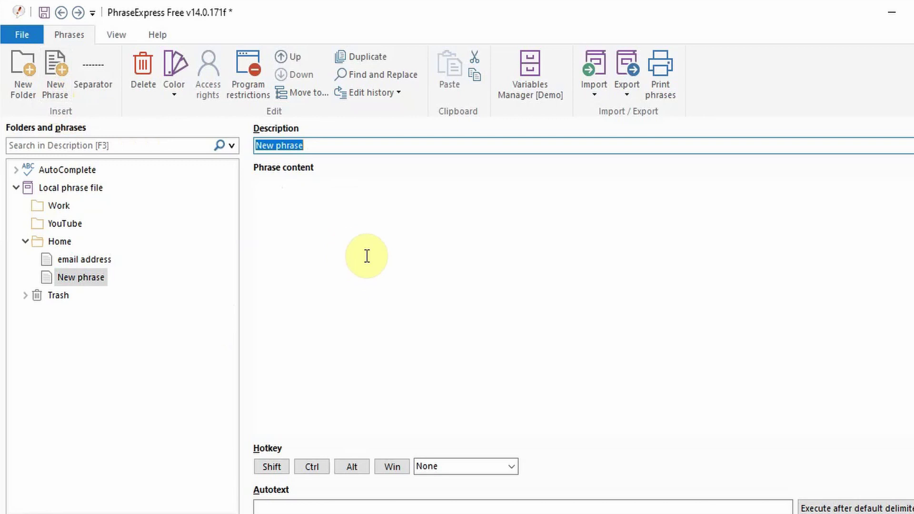
text(letter)
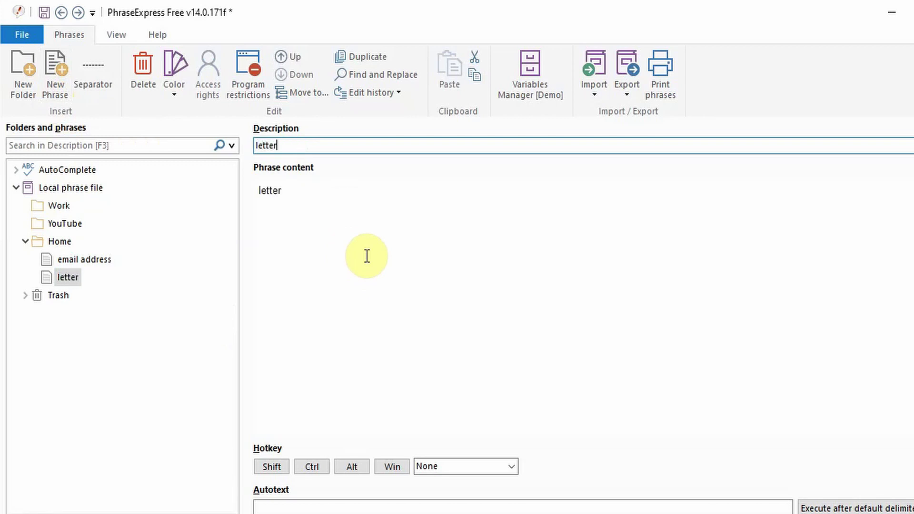
click(351, 235)
drag(328, 198, 235, 200)
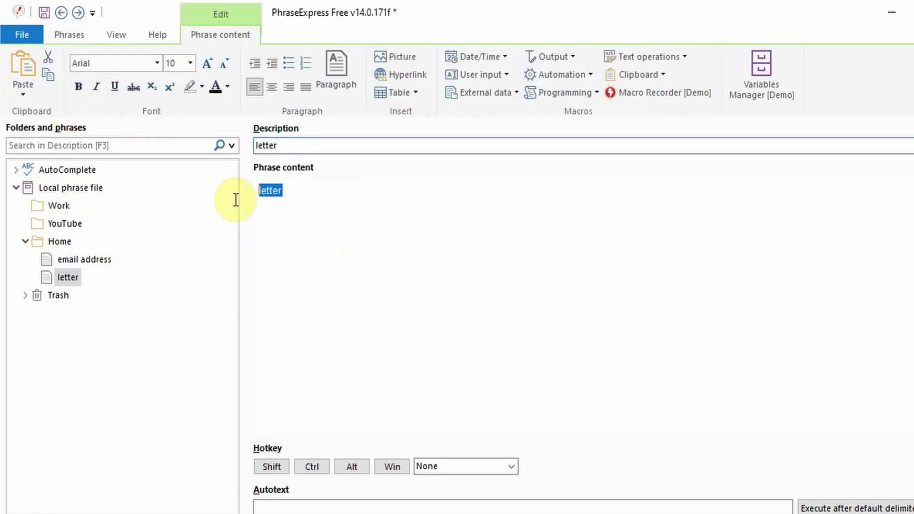
click(35, 99)
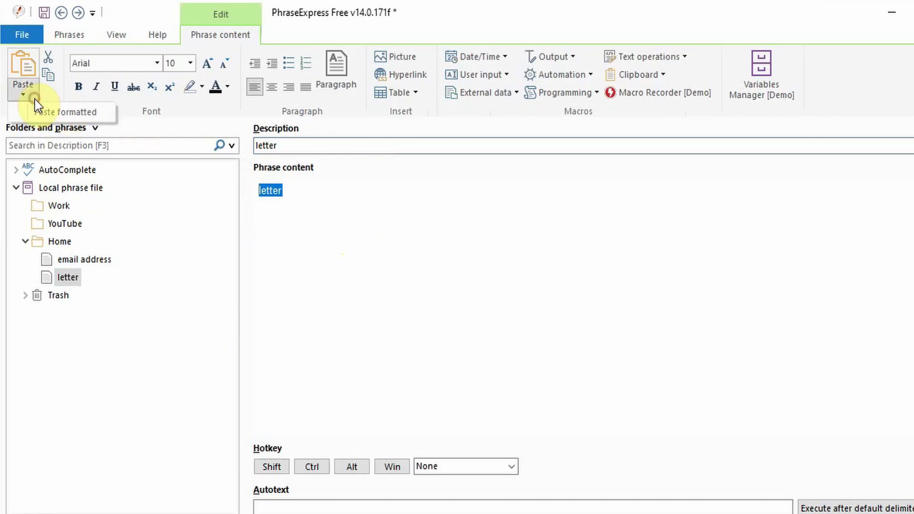
click(61, 113)
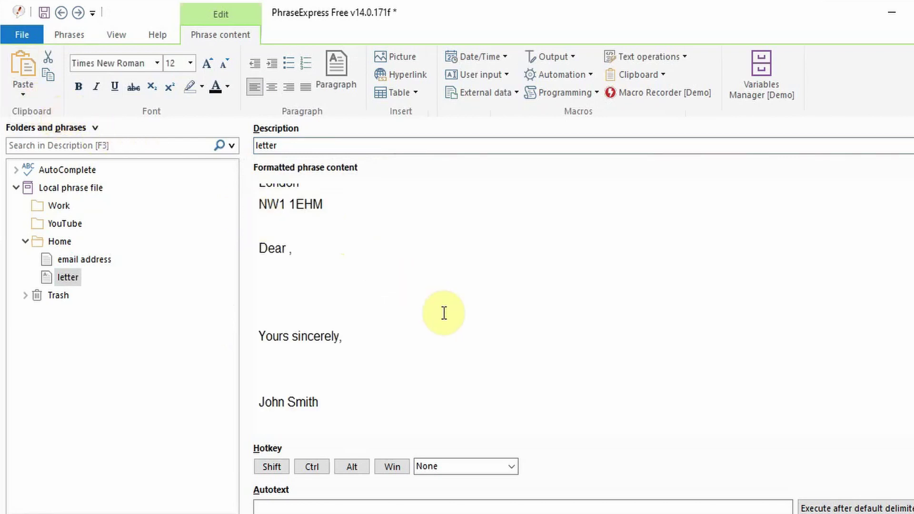
Delete the fixed date line '27th February 2020' from the letter.
scroll(444, 314, up, 1)
scroll(447, 316, up, 4)
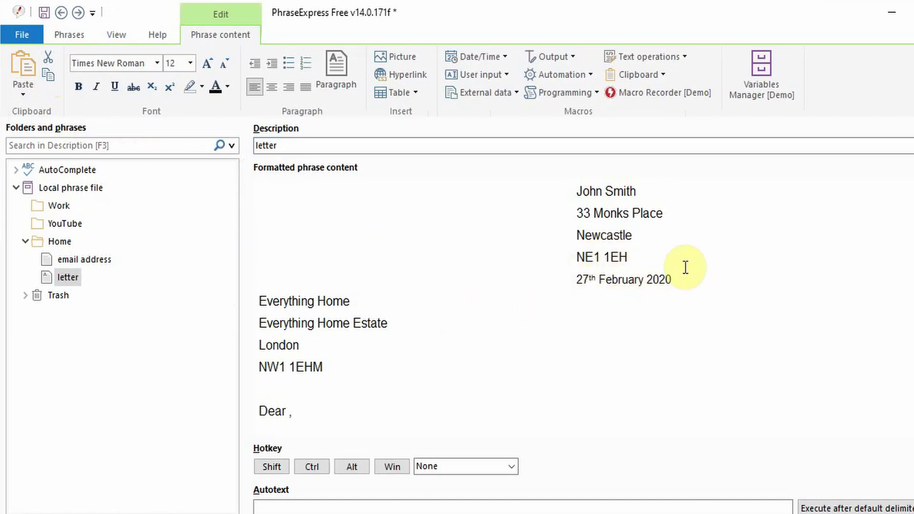
drag(578, 278, 664, 274)
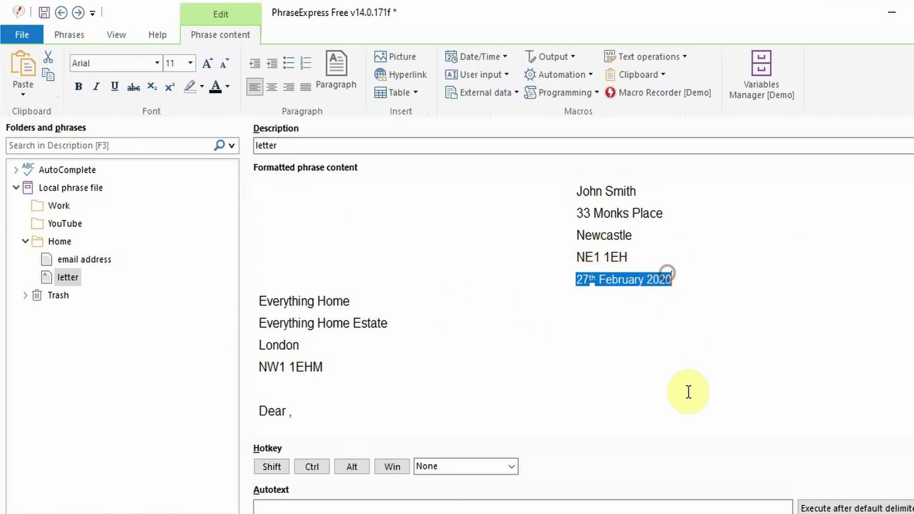
key(Delete)
Insert a date/time macro in the 17 May 2020 format into the letter.
click(481, 57)
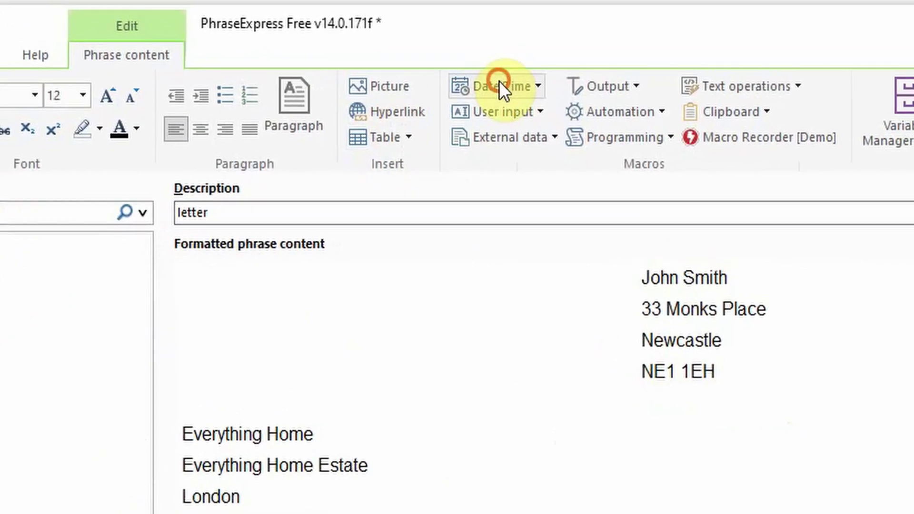
click(508, 107)
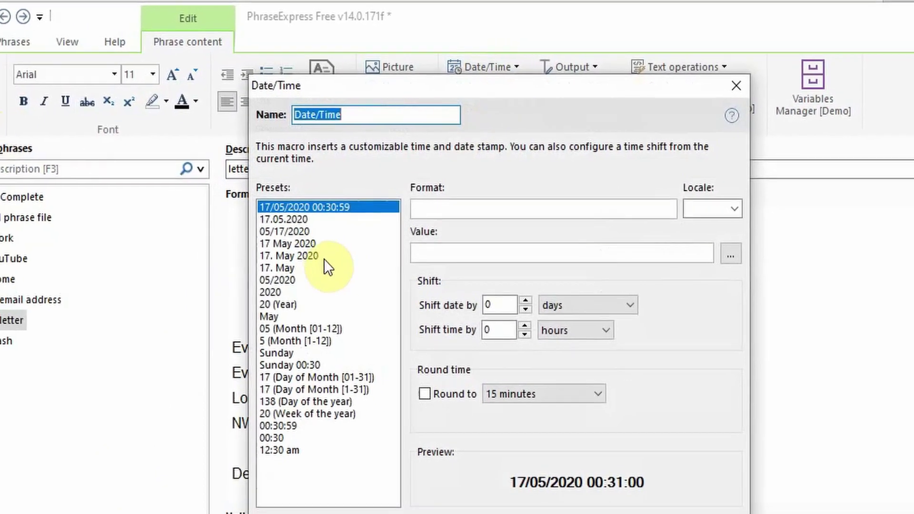
click(314, 229)
click(621, 511)
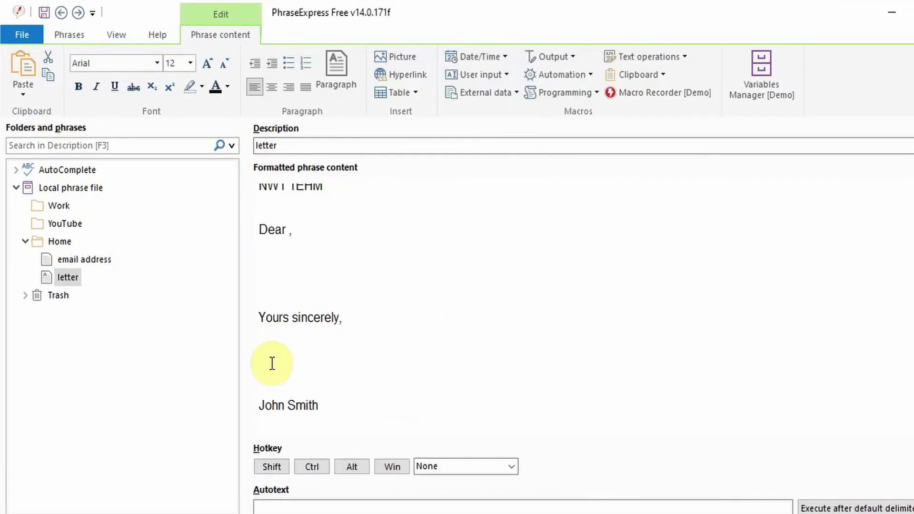
Insert the handwritten signature image into the letter, then begin typing 'Ever'.
click(254, 391)
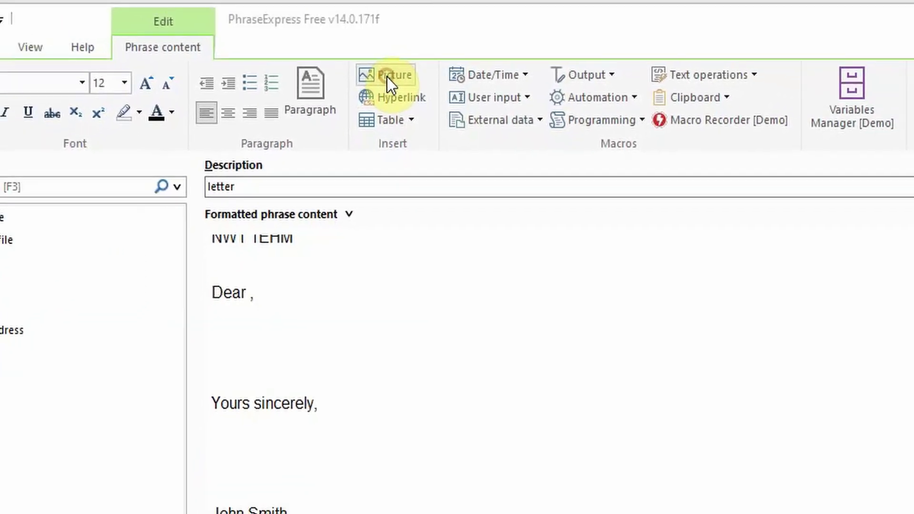
click(387, 77)
double_click(332, 124)
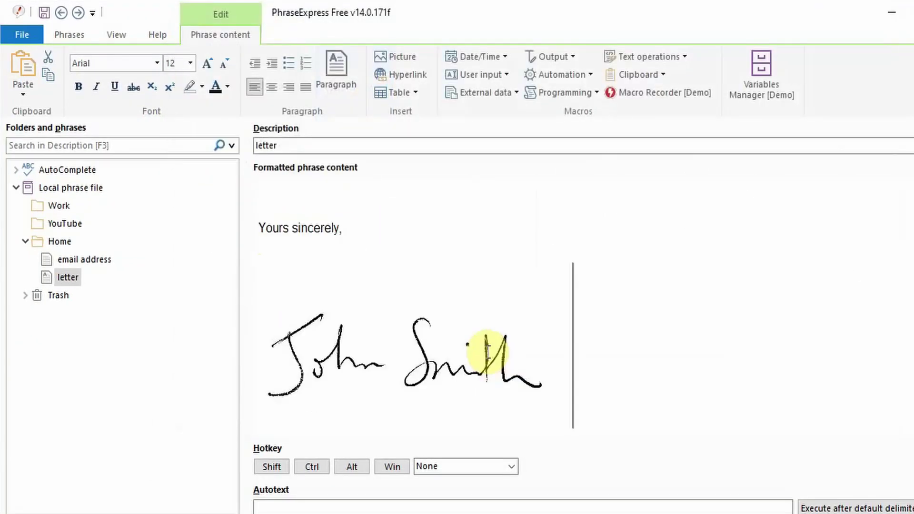
click(497, 367)
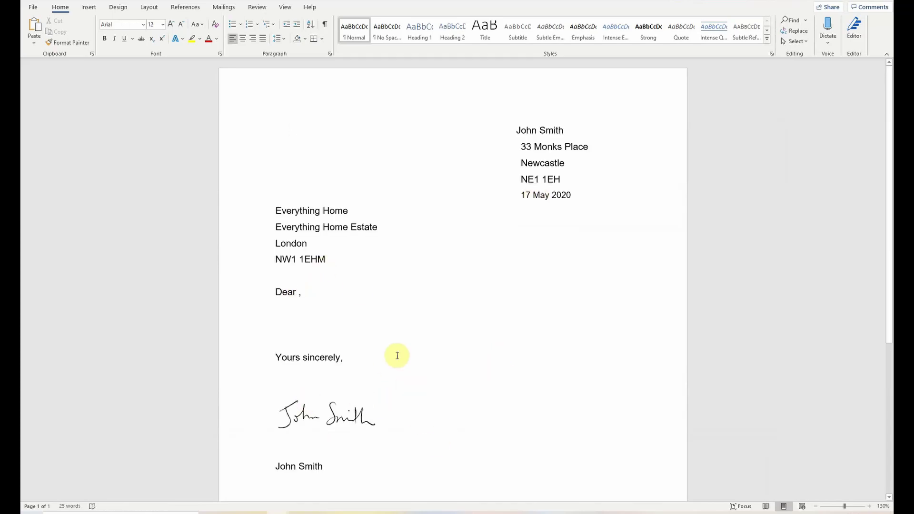
text(Ever)
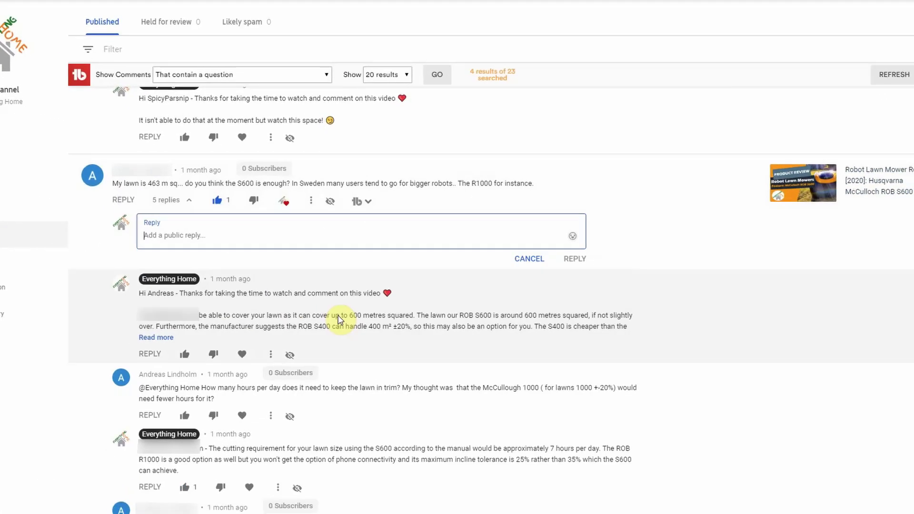
Begin the reply 'Hi, Thanks for taking the time to wat…' and start a canned response named Everything Home.
text(Hi, Thanks for taki)
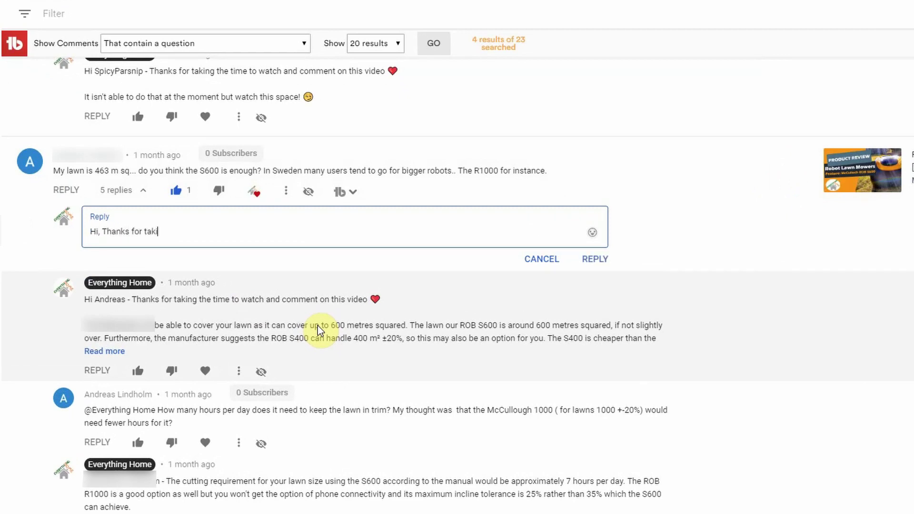
text(ng the time to wat)
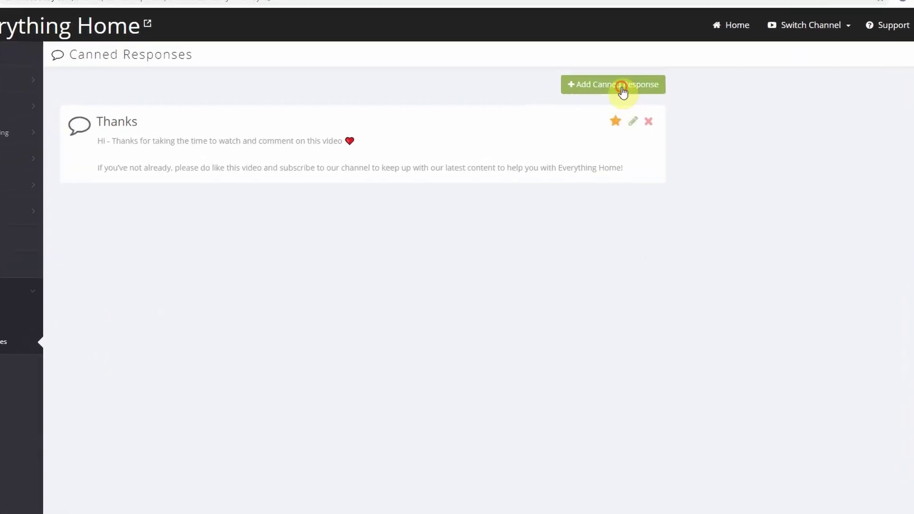
click(622, 89)
click(368, 145)
text(-E)
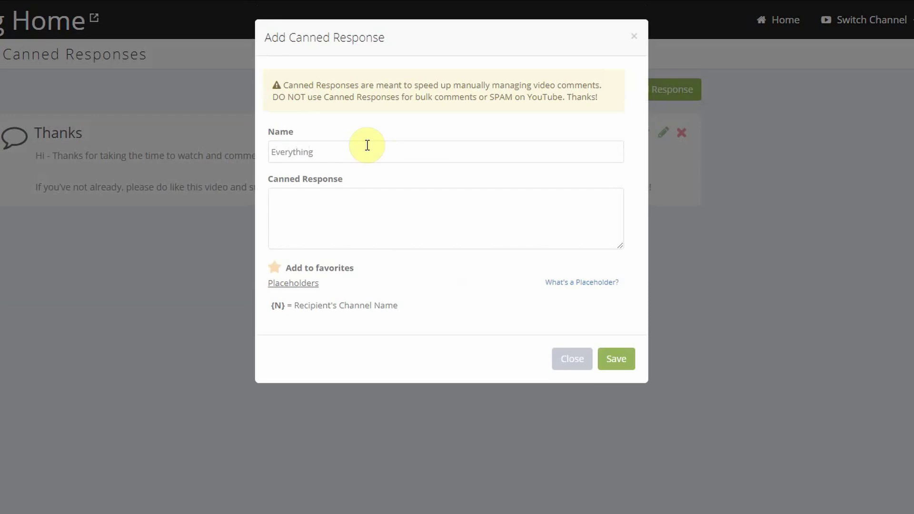
text(verything Home)
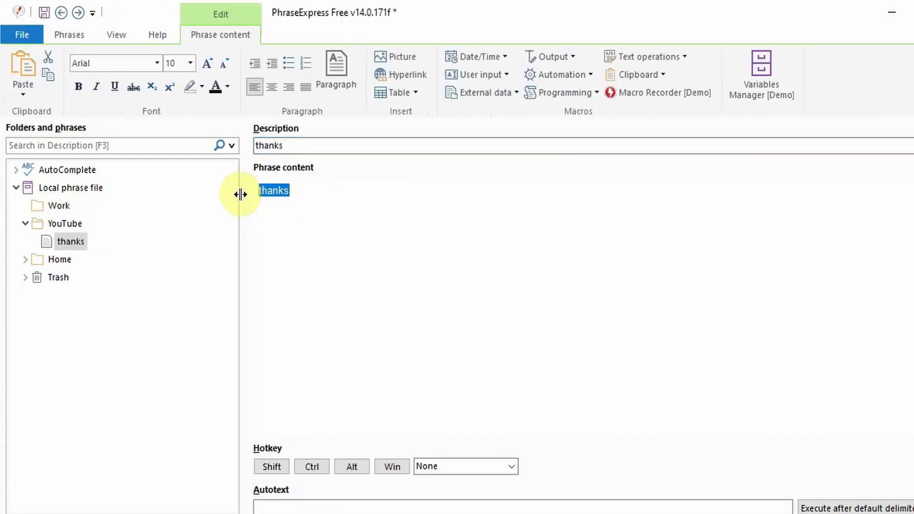
Paste the copied reply text over the 'thanks' placeholder content.
click(23, 76)
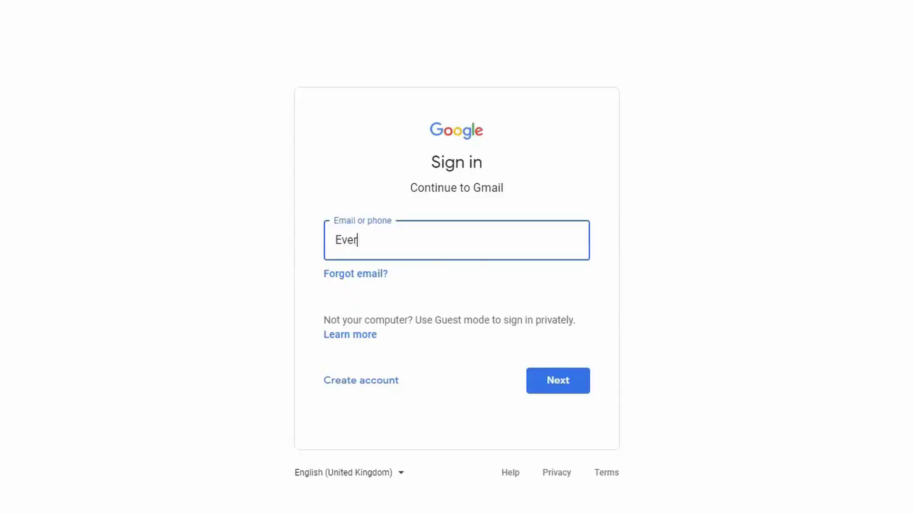
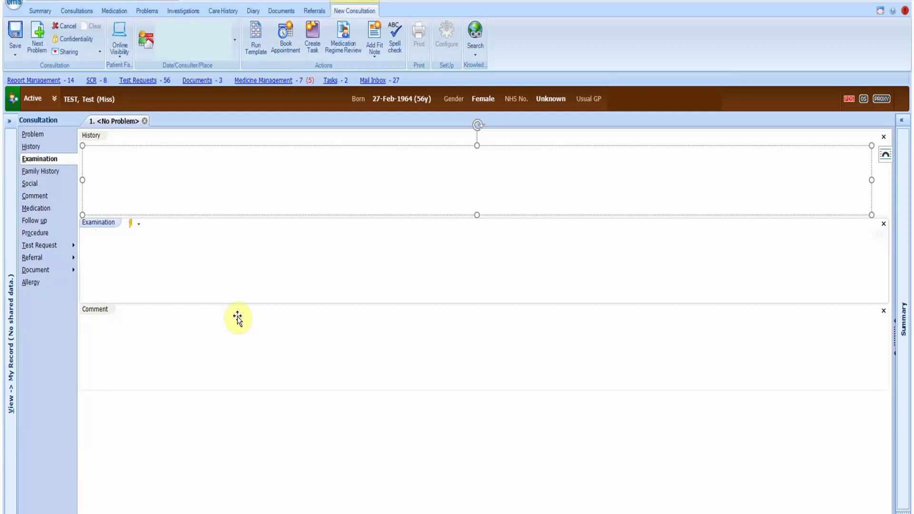
Expand the chest-symptoms shortcut in History and delete cough/phlegm from the Denied line.
text(Attended alone)
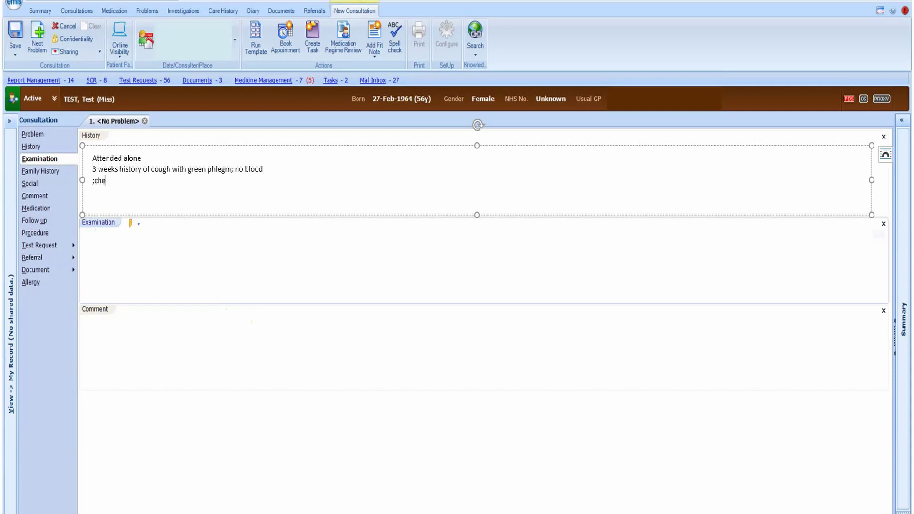
key(space)
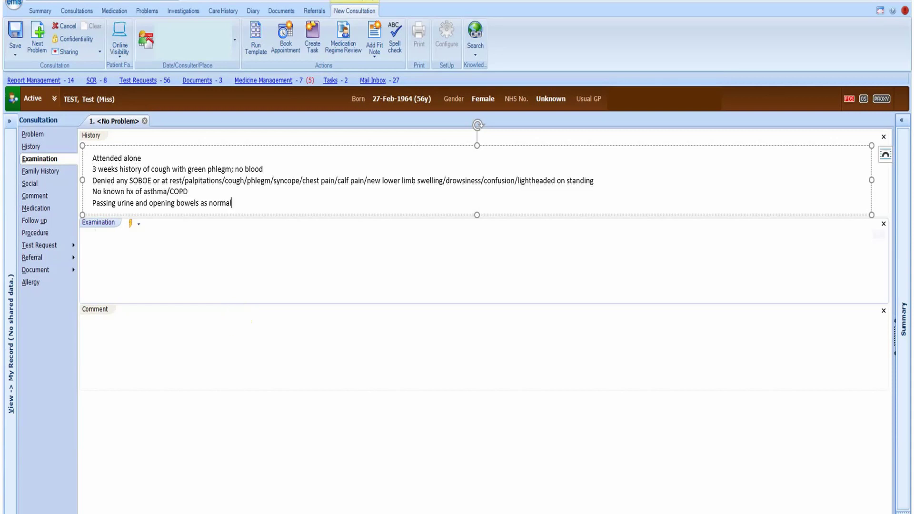
click(270, 184)
key(BackSpace)
key(BackSpace)
key(BackSpace)
key(BackSpace)
key(BackSpace)
key(BackSpace)
key(BackSpace)
key(BackSpace)
key(BackSpace)
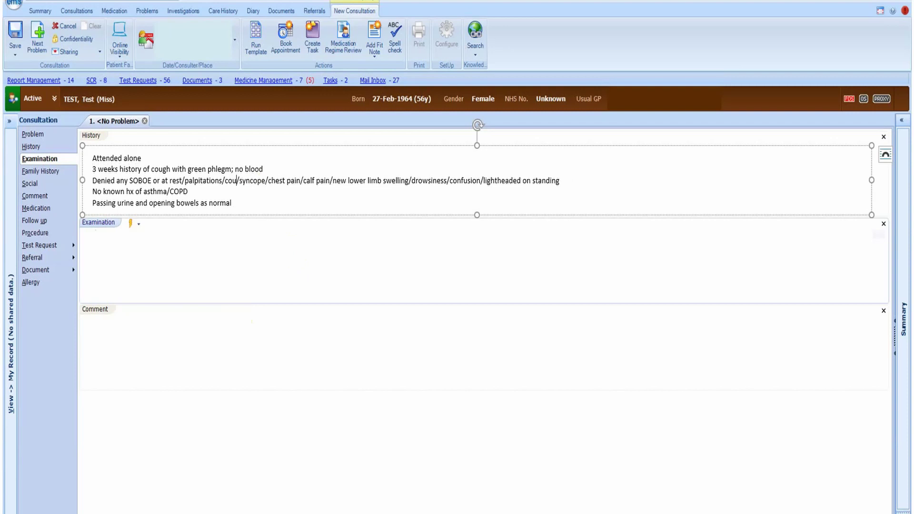
key(BackSpace)
key(BackSpace)
key(BackSpace)
key(BackSpace)
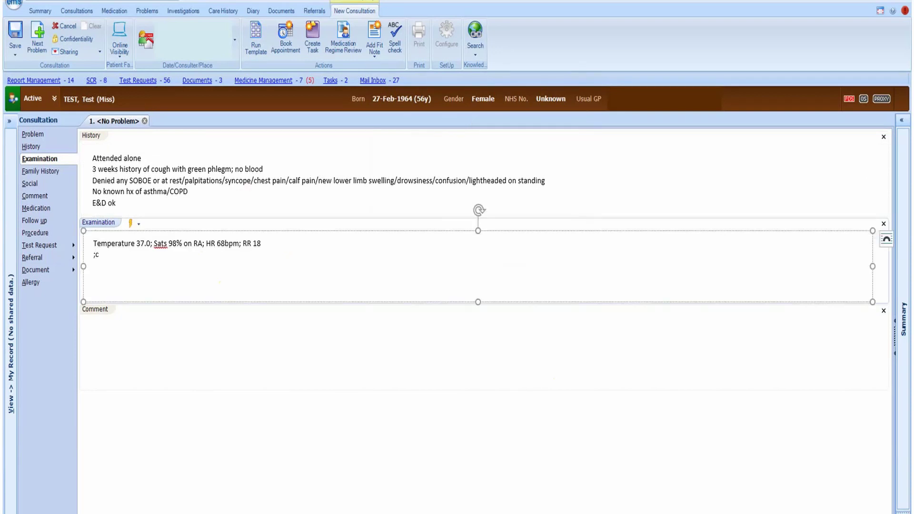
Expand the chest examination text and change 'clear' to creps heard at R base.
key(space)
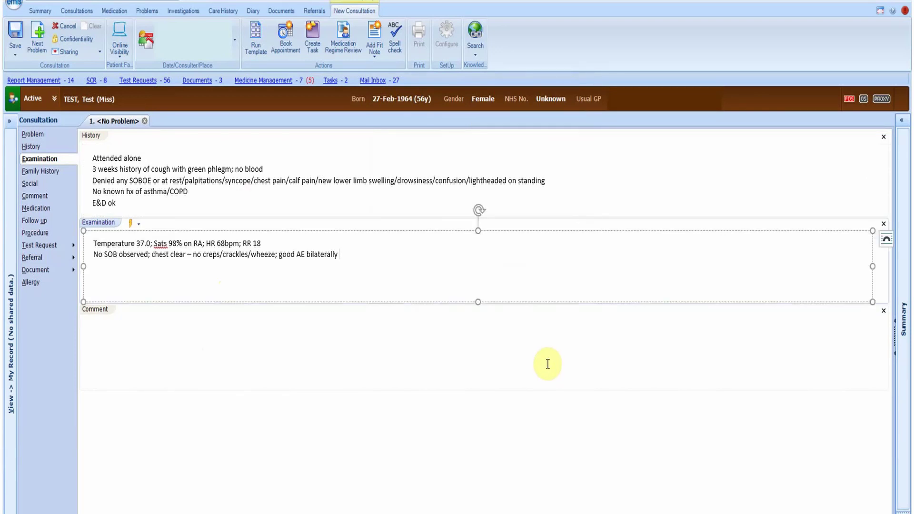
double_click(179, 254)
key(Delete)
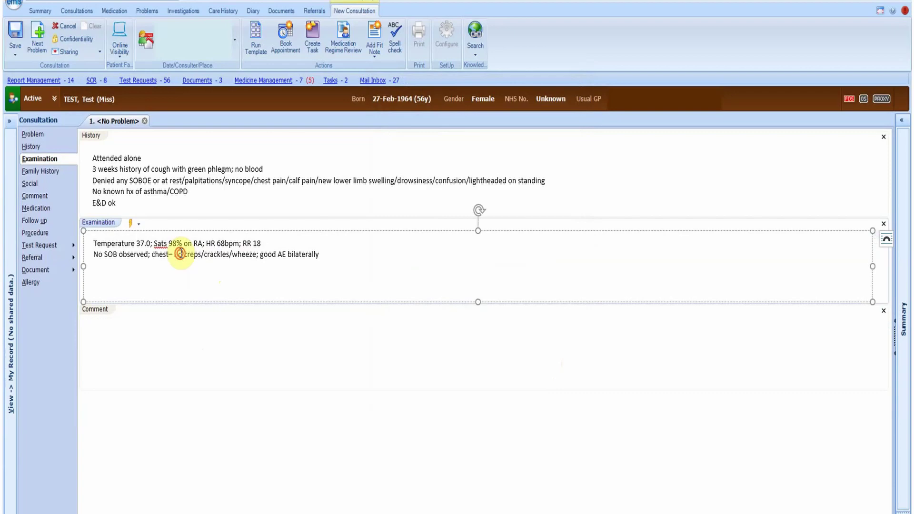
text(heard at R base)
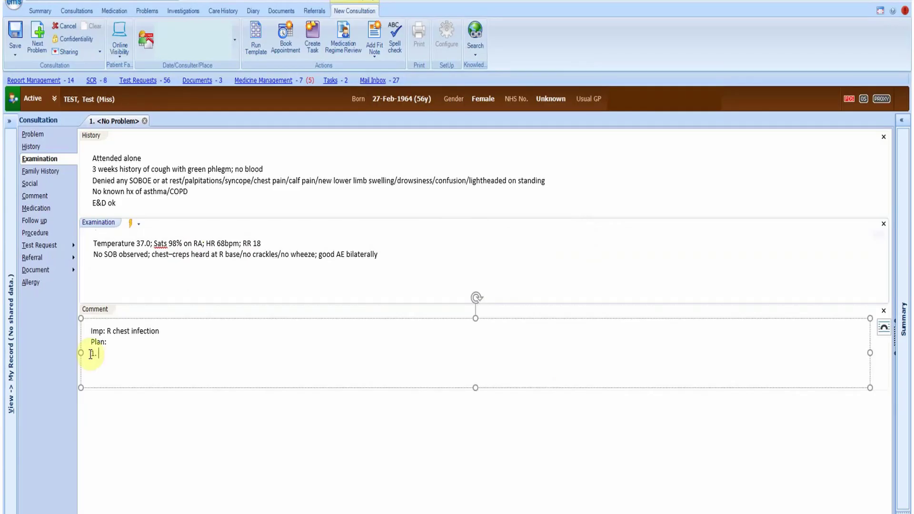
Add plan point 1 (Amoxicillin 5 days, NKDA confirmed) and expand ;safetychest as point 2.
text(Amoxicillin 5 da)
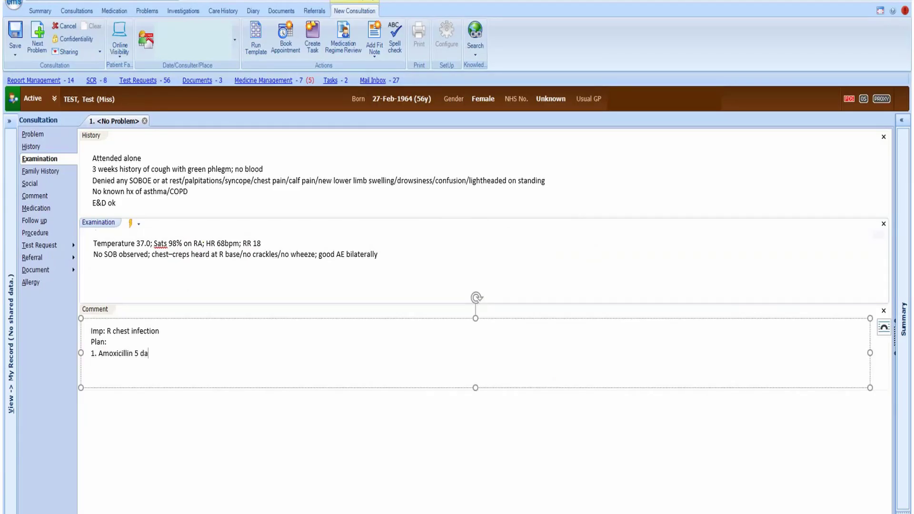
text(ys; NKDA confirmed with pt and record)
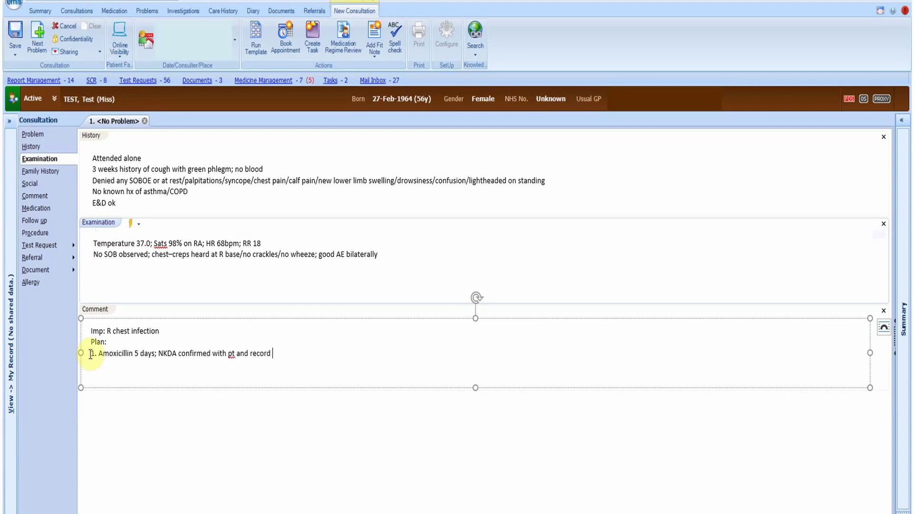
key(Return)
text(2. ;safetychest)
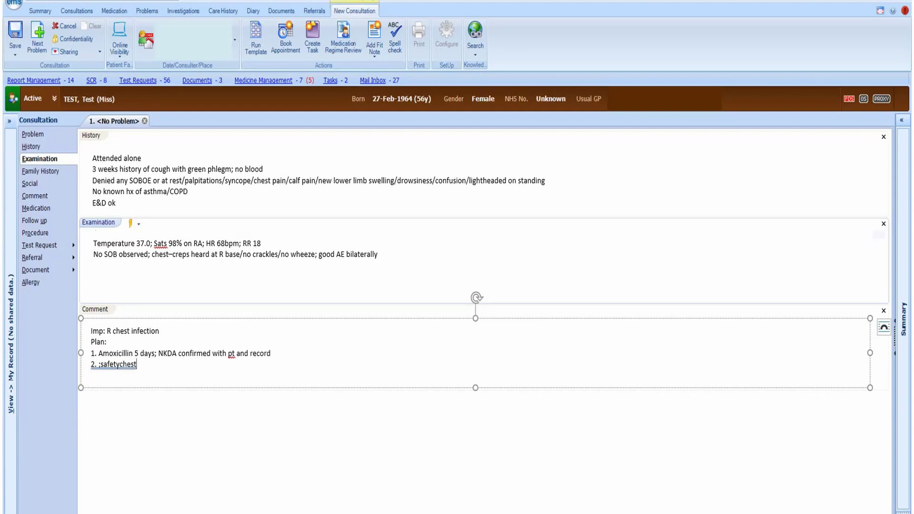
key(space)
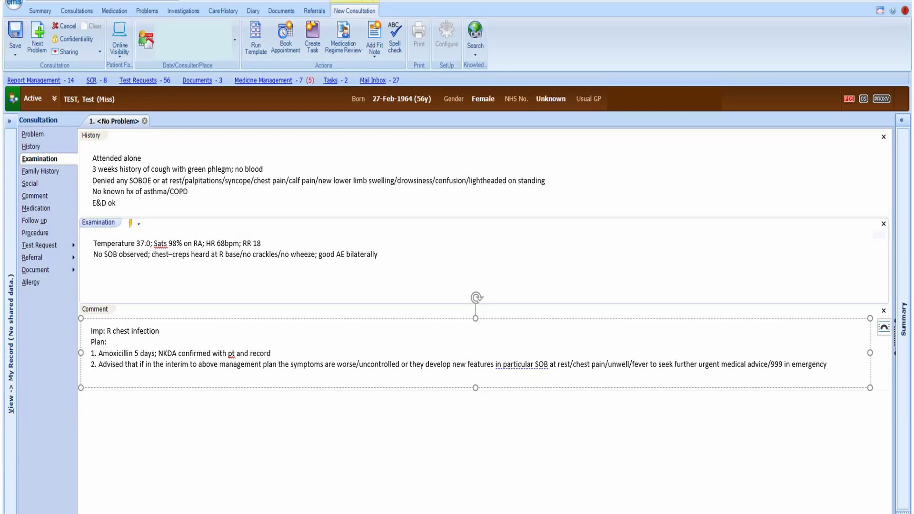
Expand ;safetycough, then add and undo a 'Pt aware and happy with above plan' line.
text(ugh)
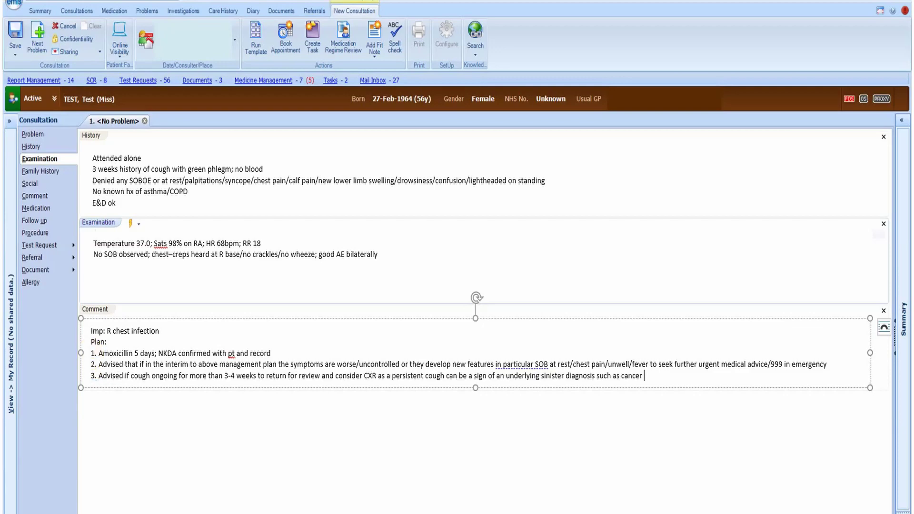
key(Return)
text(Pt aware and happy with above plan)
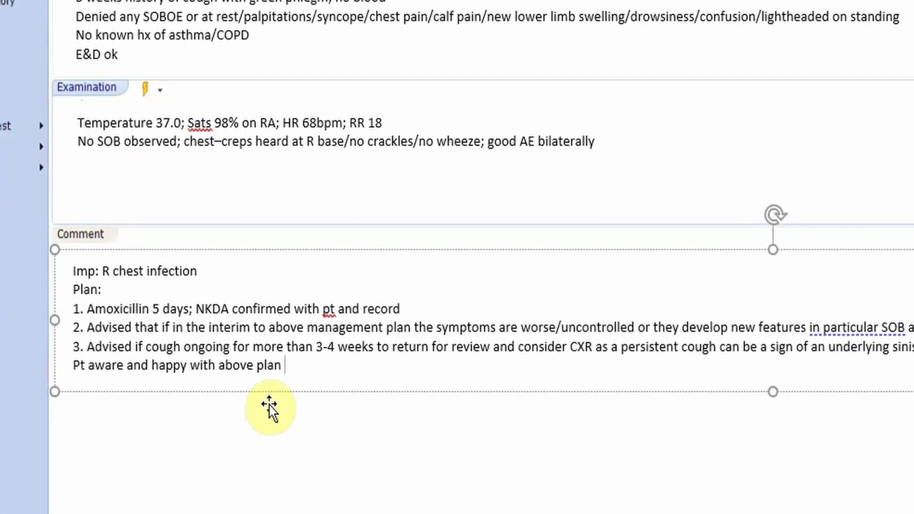
key(Return)
key(ctrl+z)
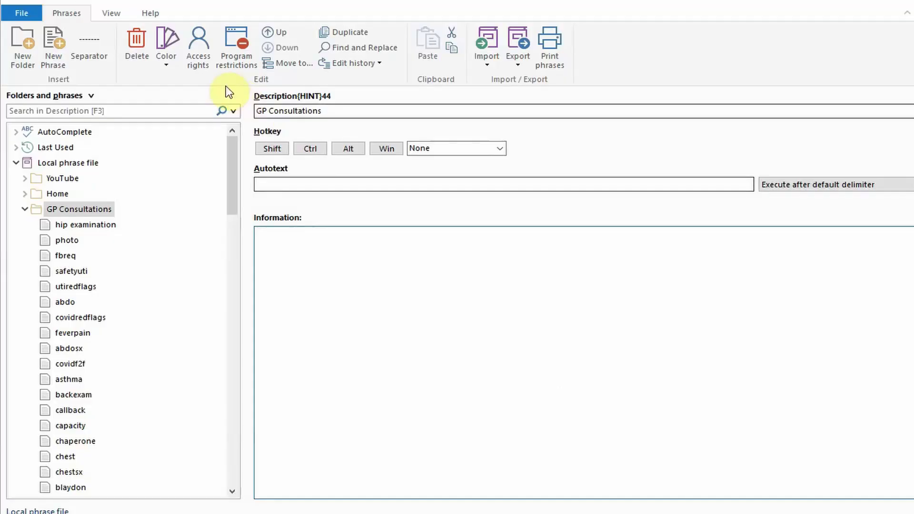
Show the PhraseExpress usage statistics, reporting £572.40 saved.
click(150, 14)
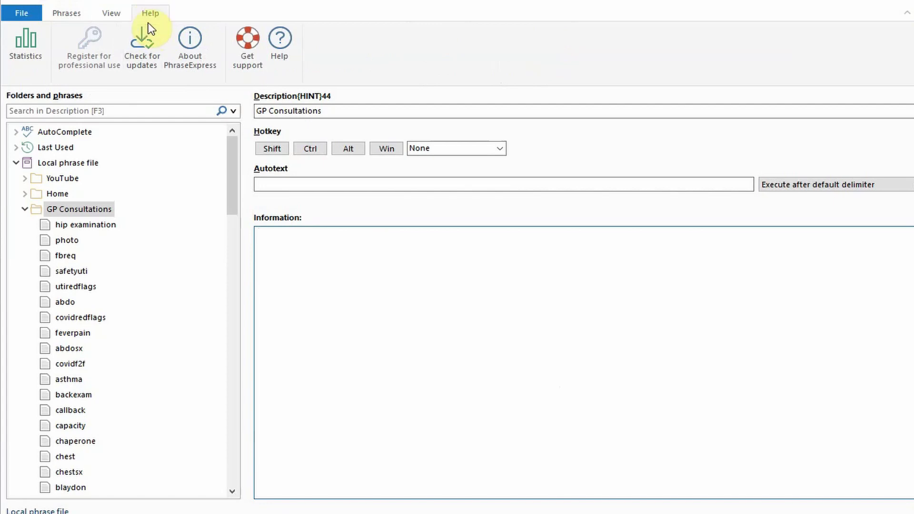
click(24, 41)
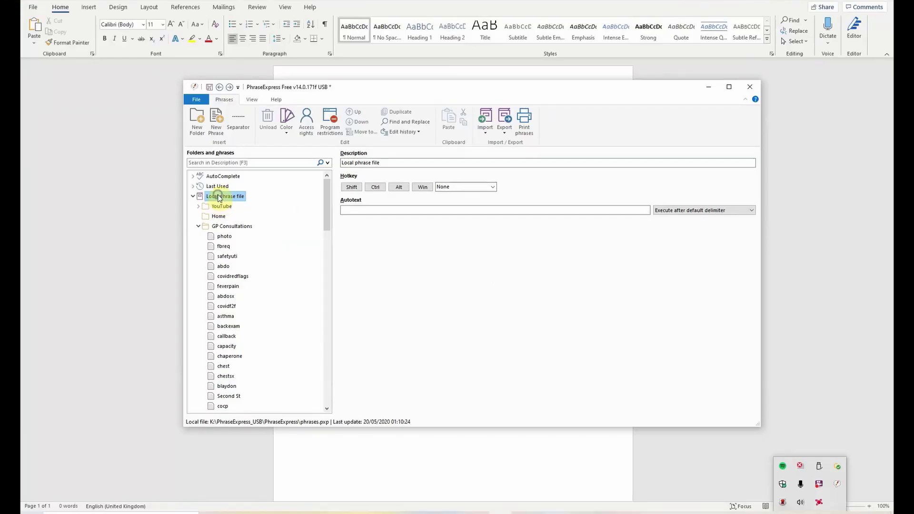
Float the local phrase file as a desktop menu over Word, then start password protection.
right_click(219, 198)
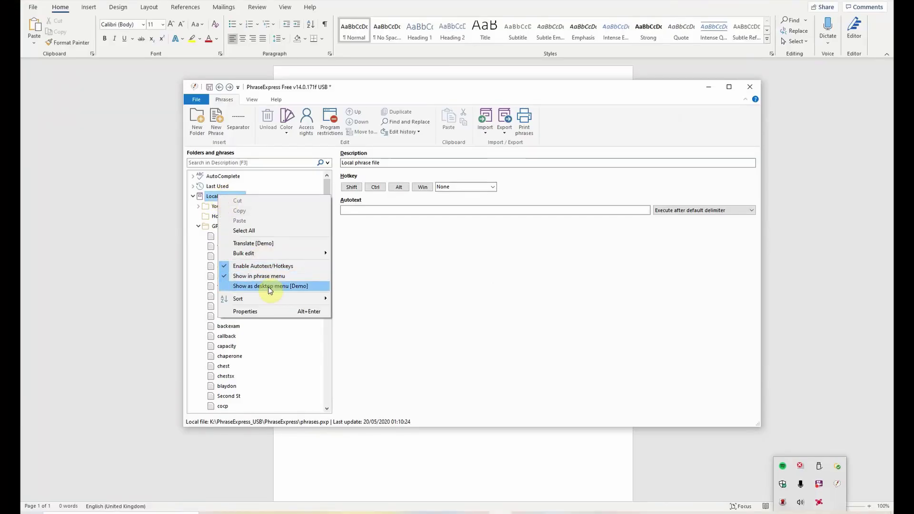
click(267, 286)
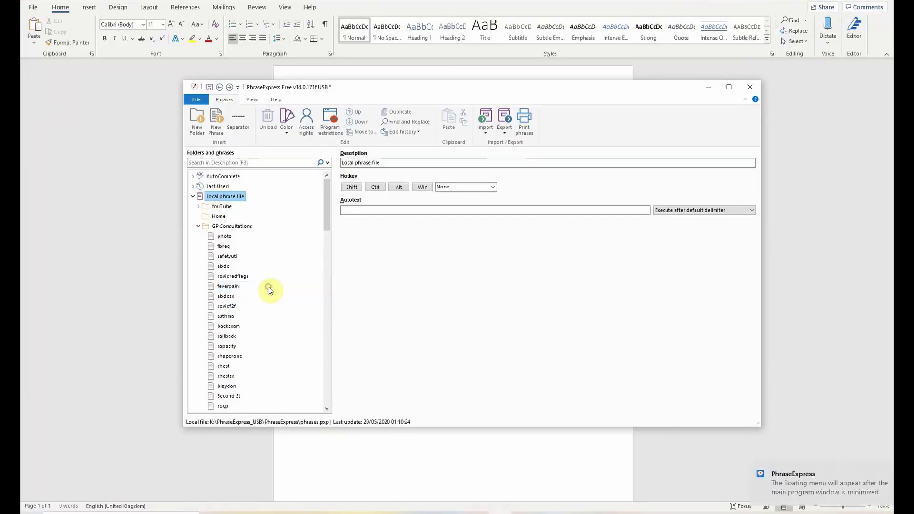
click(709, 87)
drag(715, 15, 530, 129)
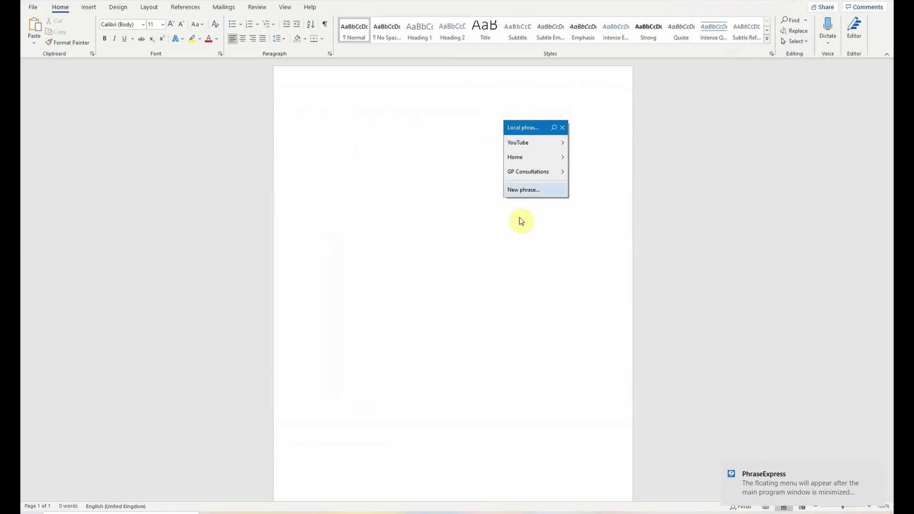
mouse_move(538, 173)
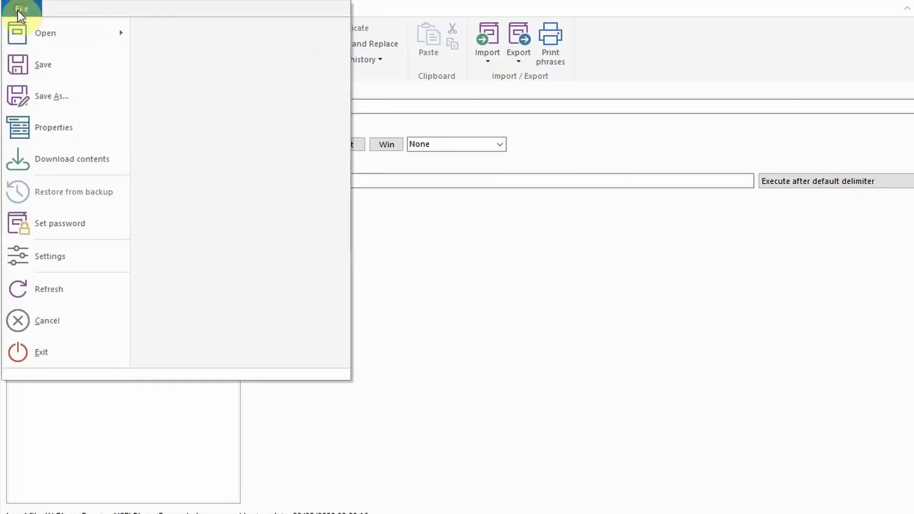
click(65, 224)
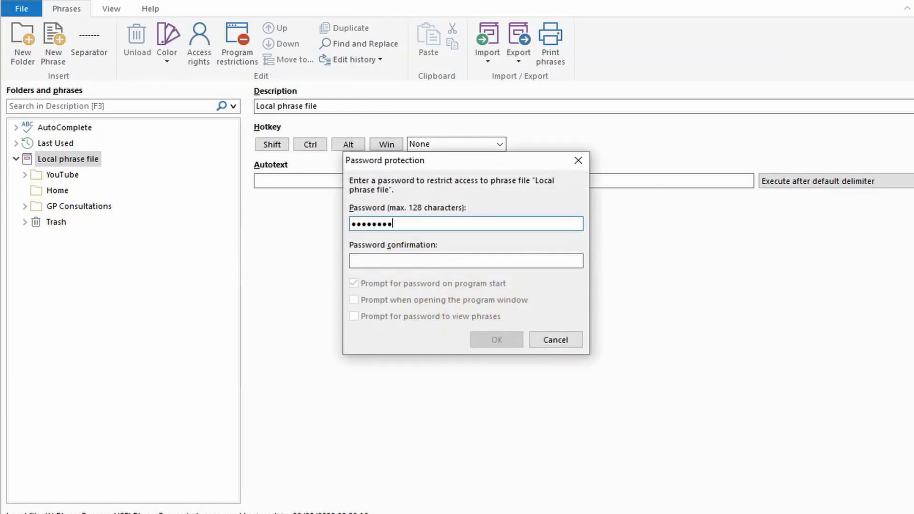
Re-enter the password to confirm it, then add a 'New phrase' to GP Consultations.
click(474, 262)
text(••)
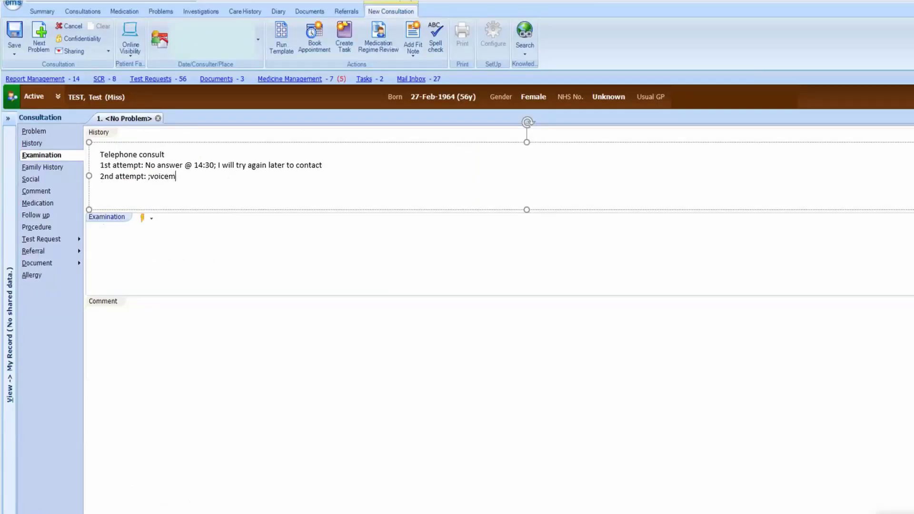
text(ail)
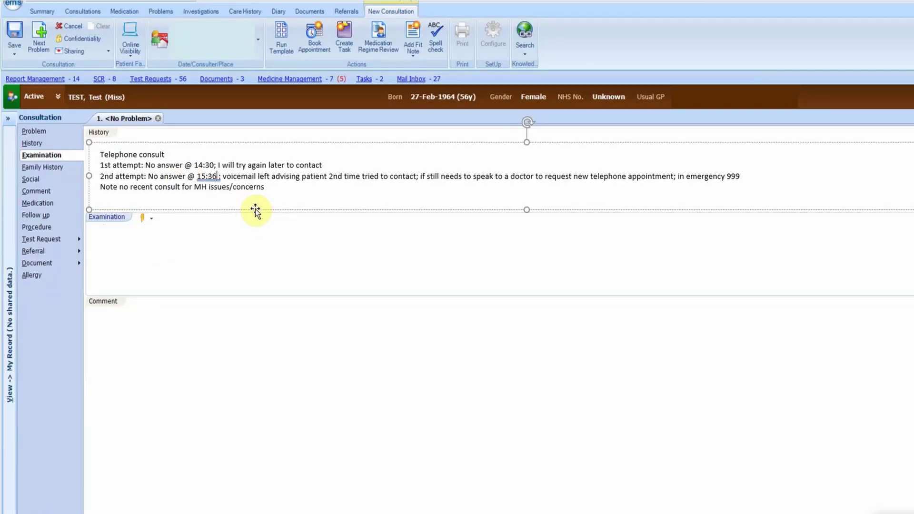
click(65, 59)
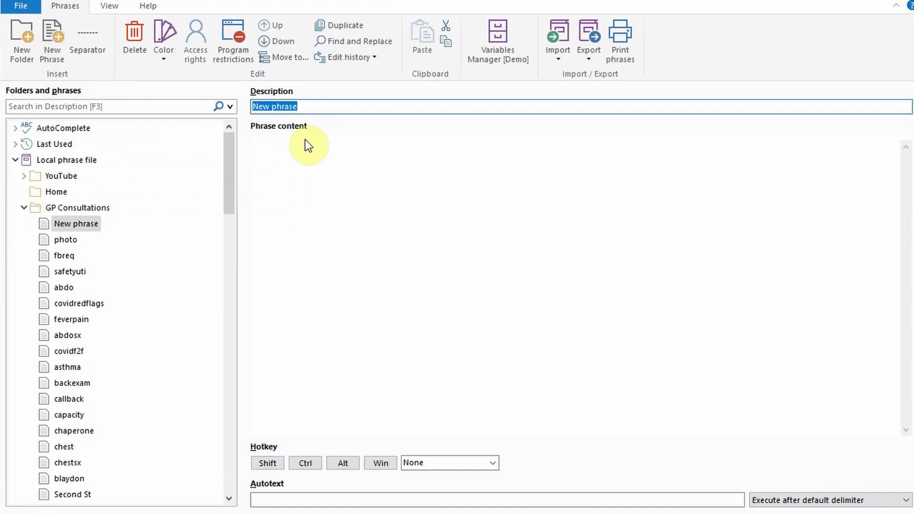
Title the new phrase 'hip examination'.
text(hip examination)
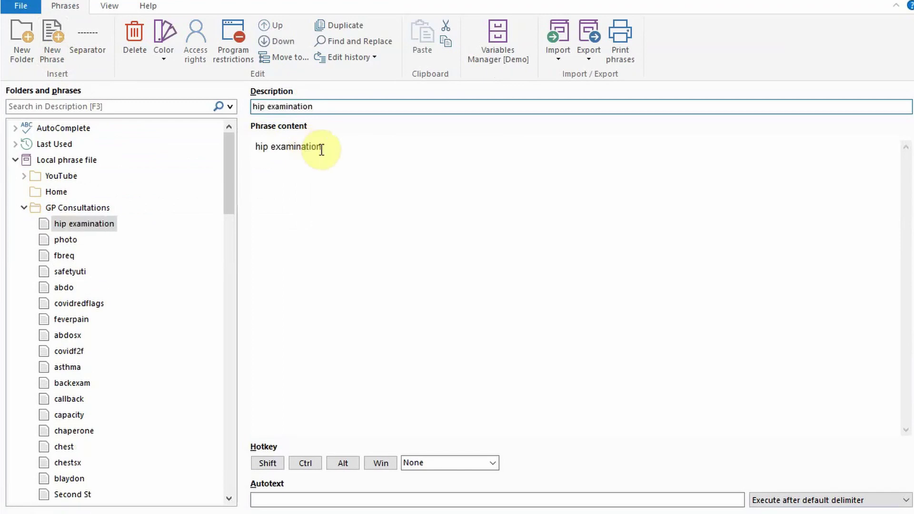